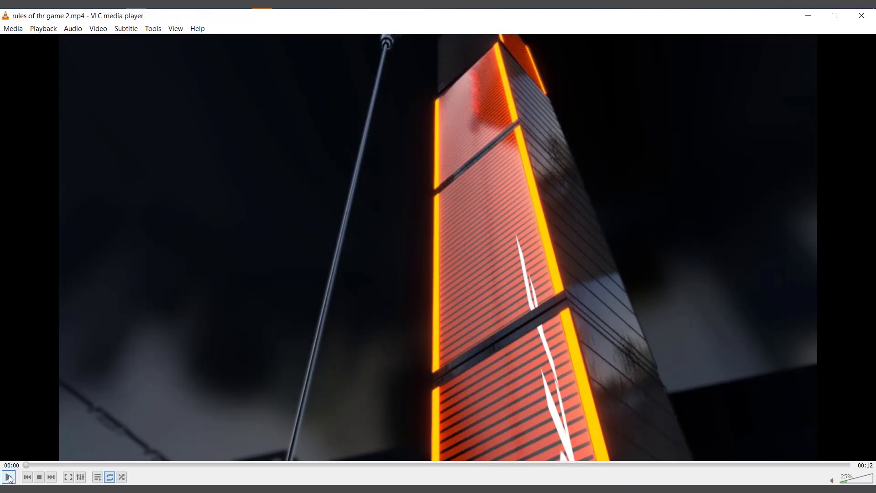
Play the Rules of the Game pillar render in VLC
left_click(9, 477)
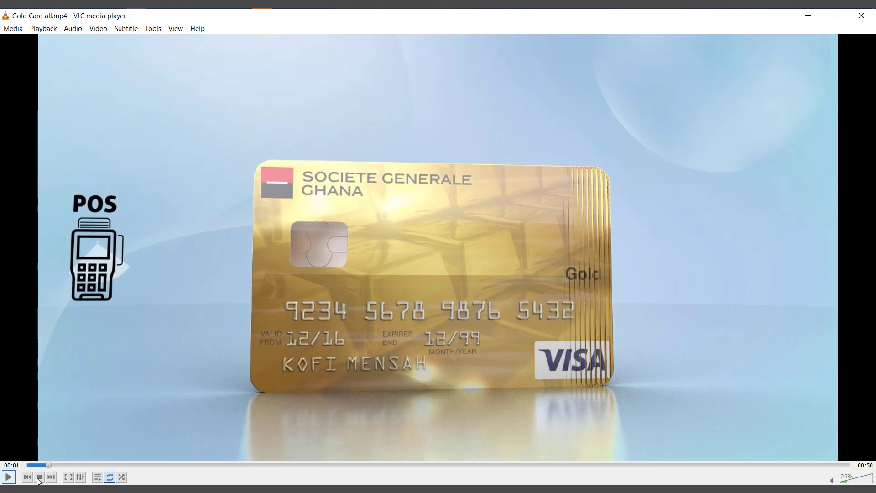
Load the next sports clip and play it, pausing and resuming, until the Sports Wrap logo ends
left_click(52, 477)
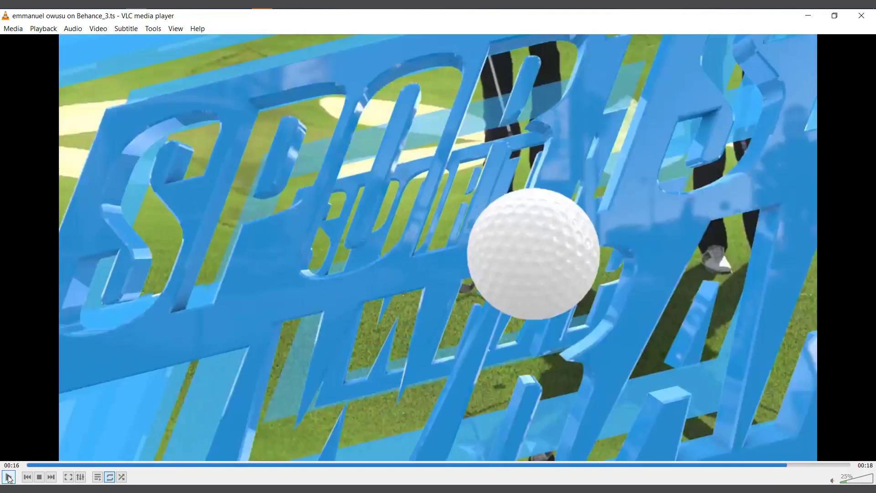
left_click(730, 464)
left_click(9, 477)
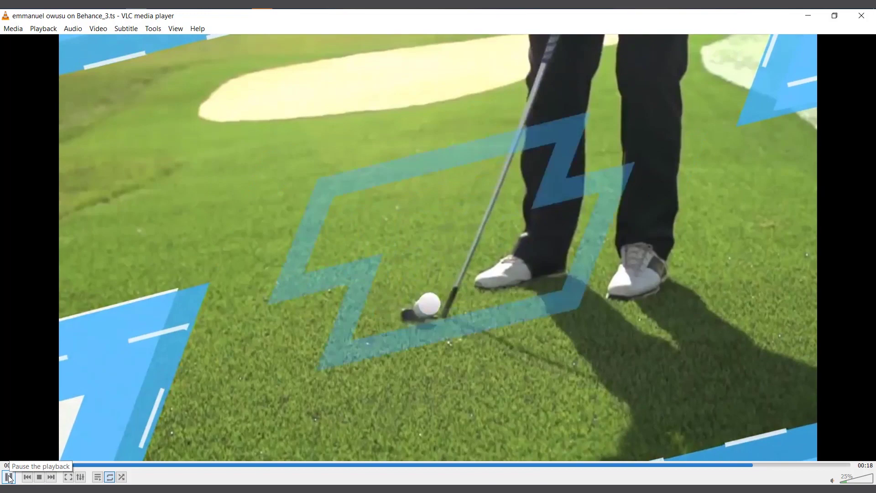
left_click(9, 478)
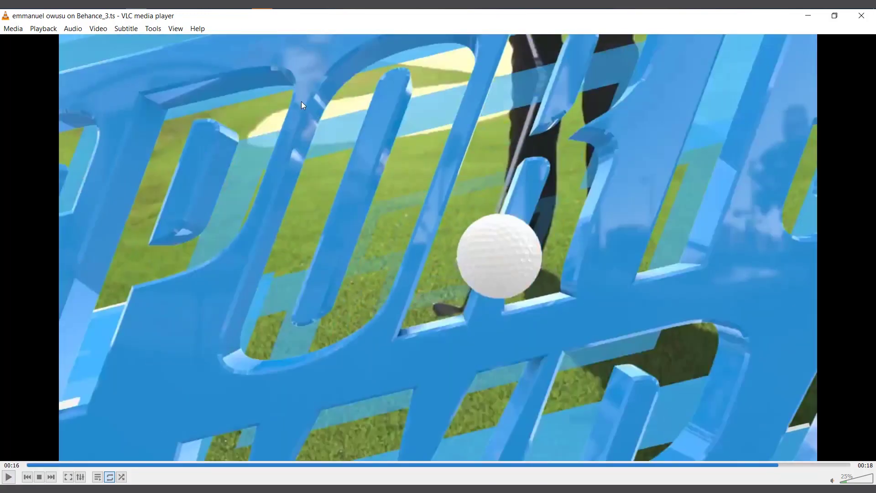
left_click(7, 479)
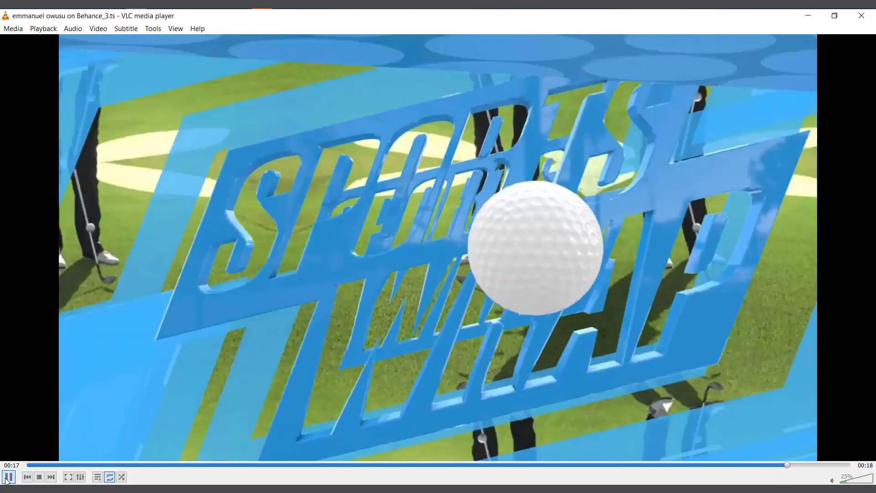
left_click(7, 479)
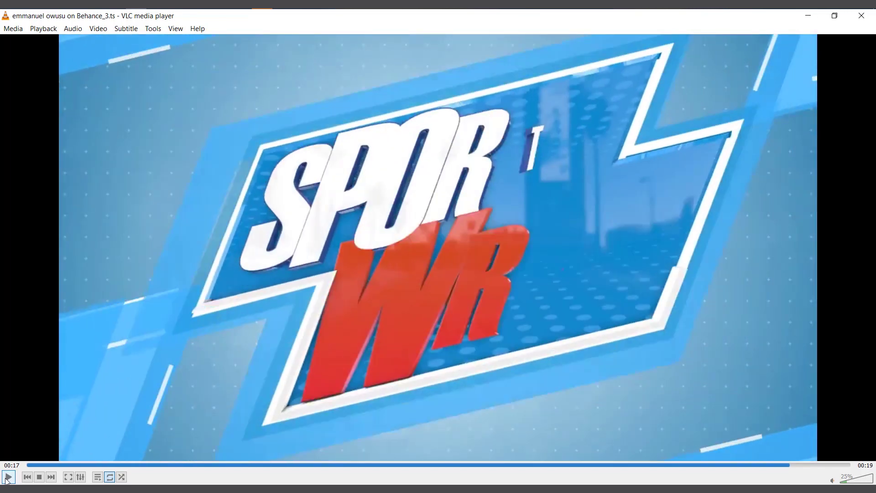
left_click(7, 479)
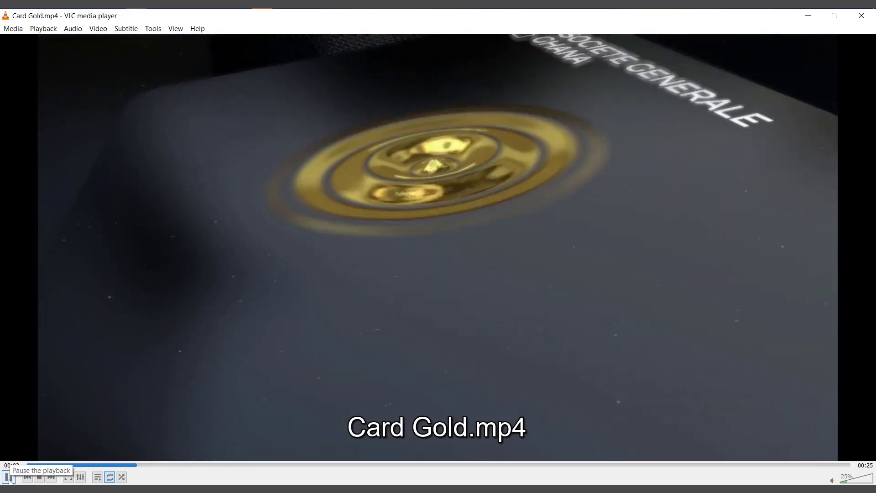
Pause Card Gold.mp4 on the rippling gold card, then resume playback
left_click(9, 478)
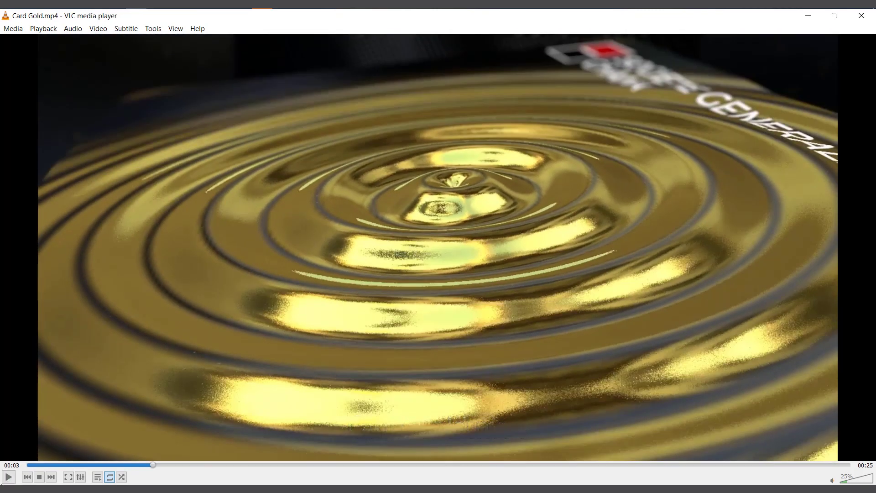
left_click(8, 477)
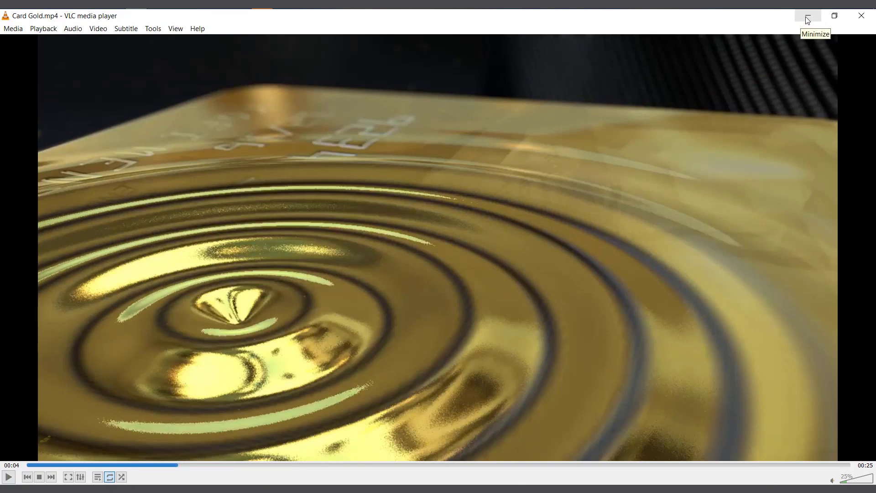
left_click(808, 21)
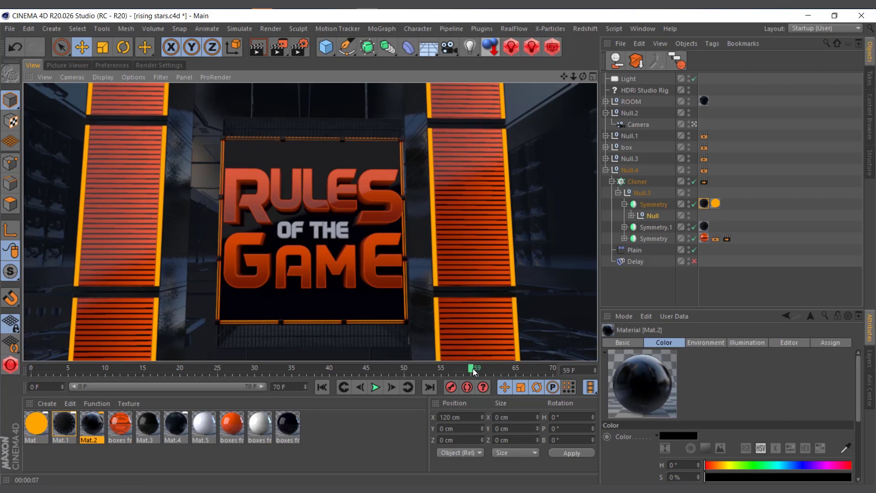
At frame 34, select the Light, orbit freely to see where the Camera sits, then look through it again
left_click_drag(470, 368, 283, 382)
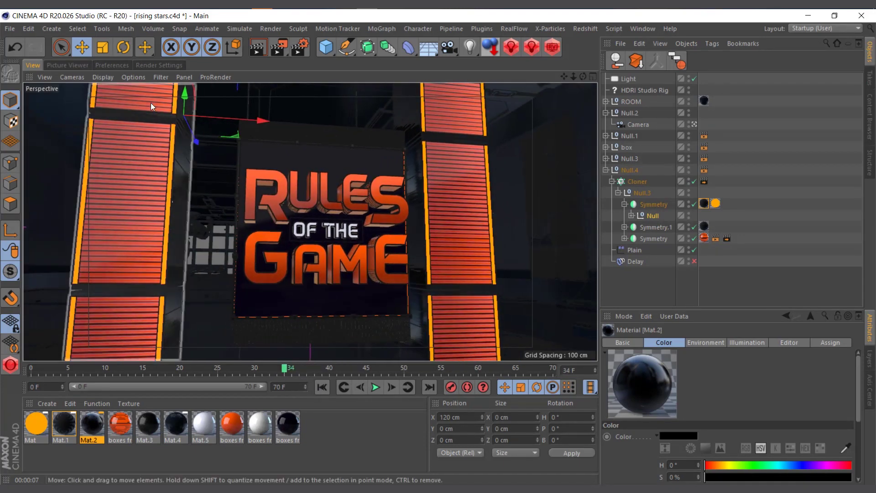
left_click(625, 80)
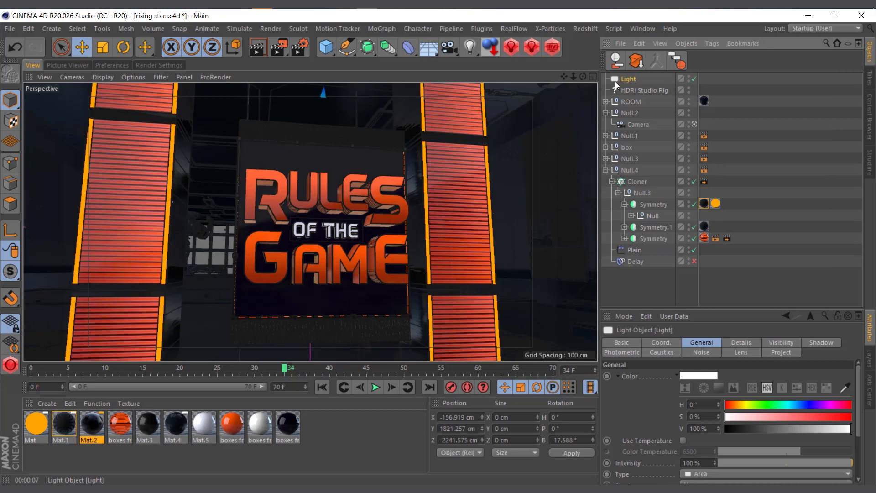
left_click(693, 124)
left_click(693, 124)
scroll(325, 210, "down", 5)
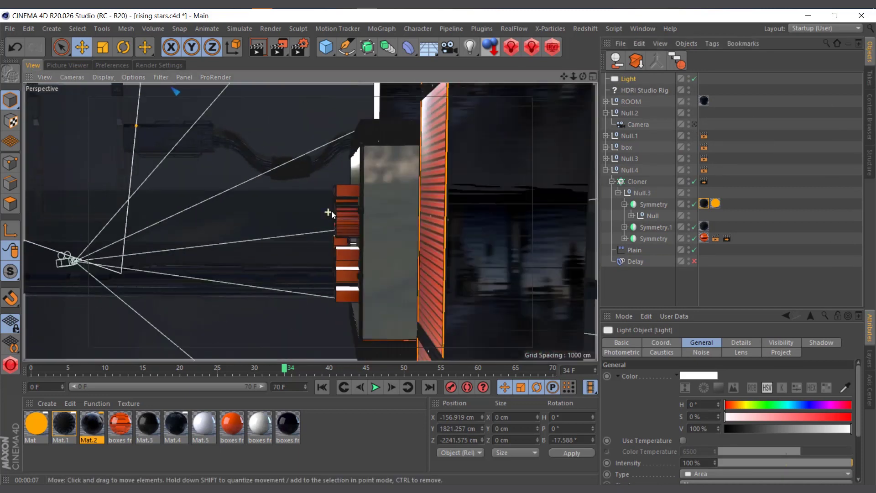
left_click_drag(332, 212, 149, 226, "alt")
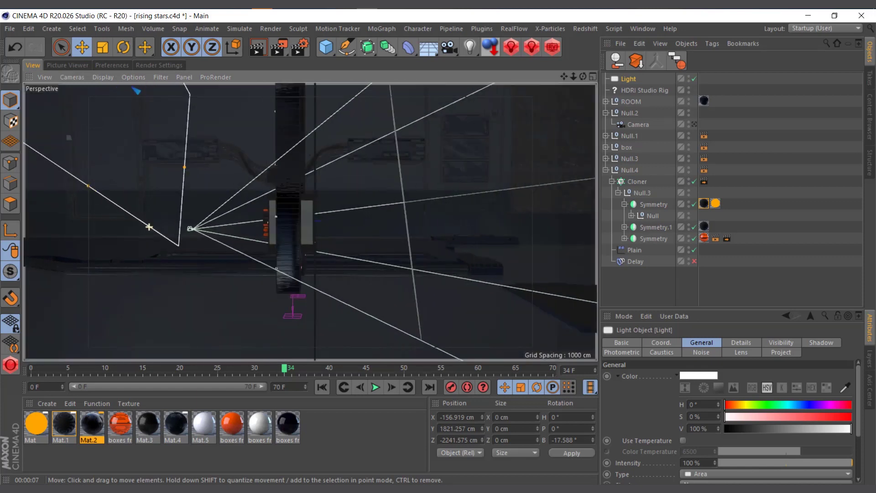
left_click(694, 124)
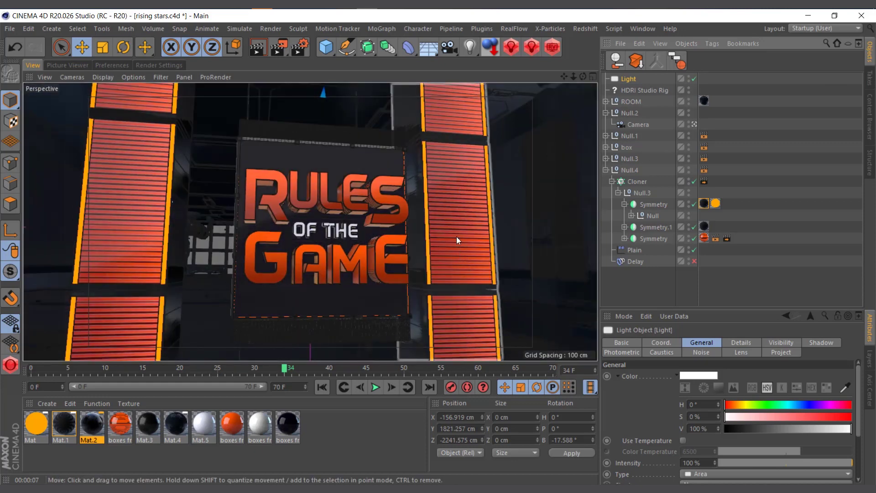
double_click(122, 426)
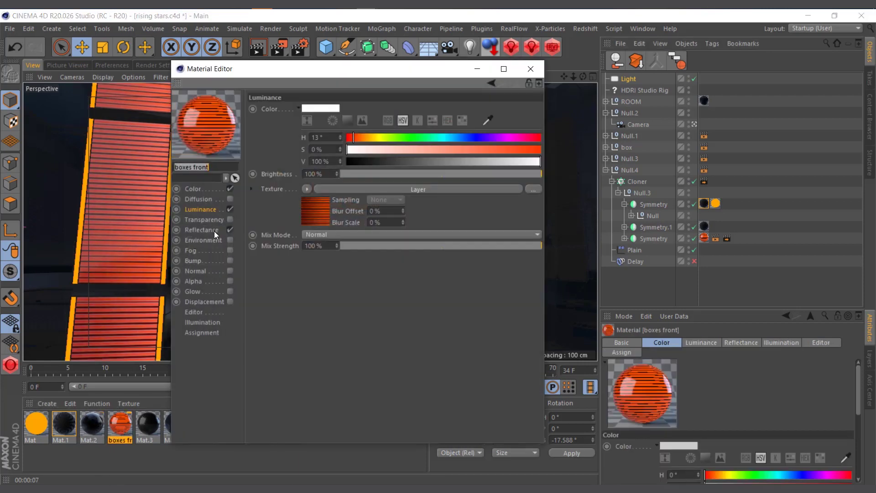
left_click(214, 231)
left_click(531, 68)
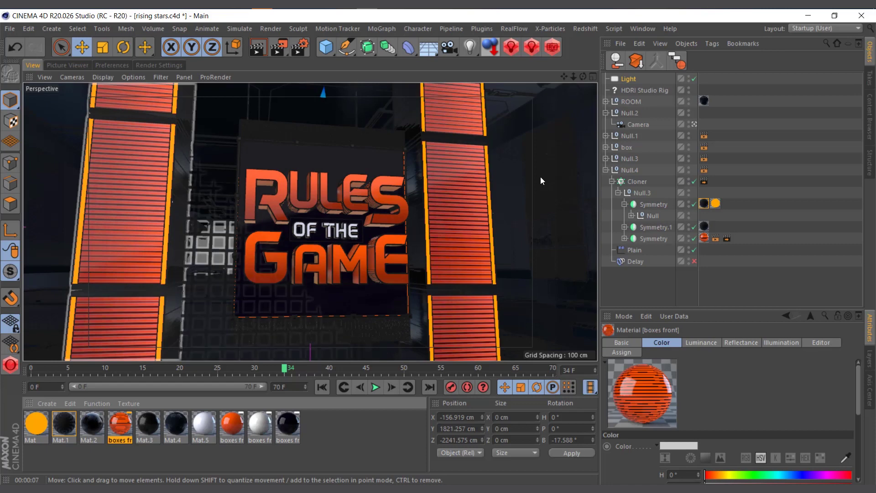
left_click(694, 124)
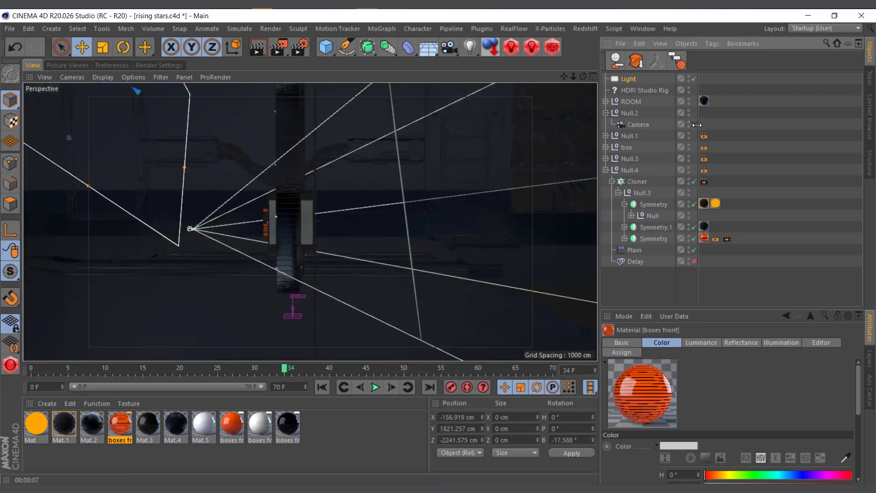
left_click_drag(573, 78, 597, 78)
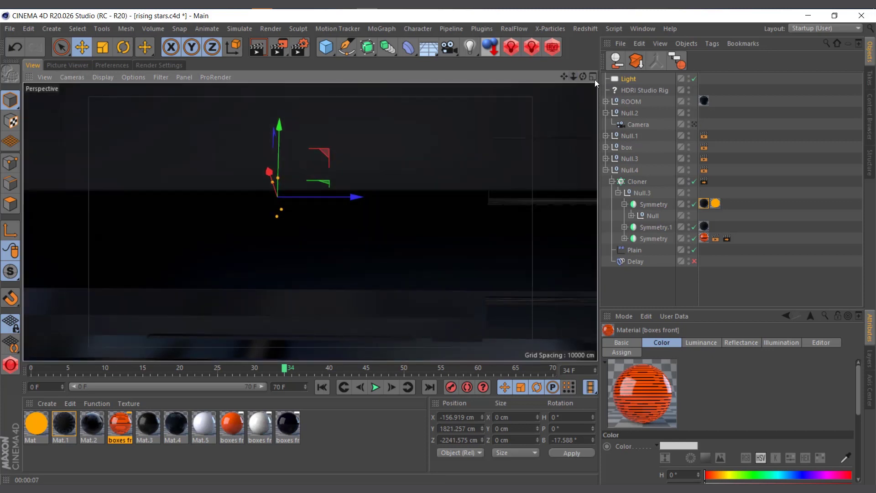
left_click(593, 77)
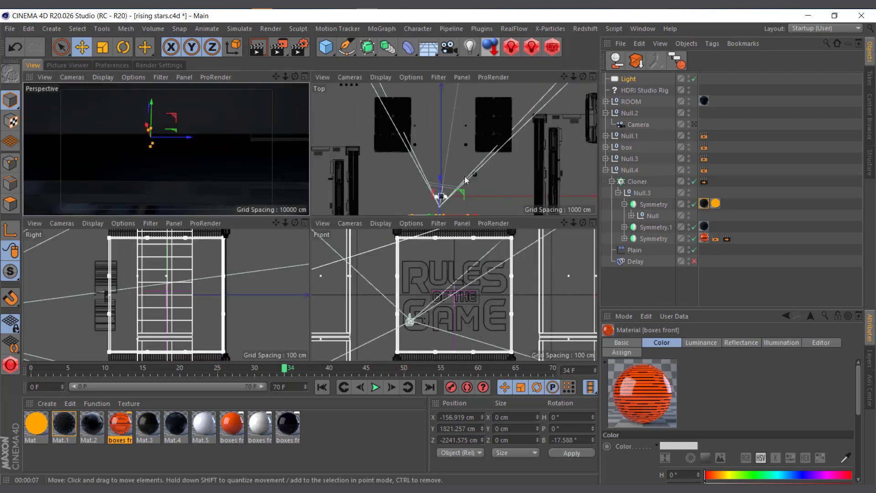
scroll(447, 178, "down", 5)
scroll(448, 155, "up", 10)
middle_click_drag(447, 125, 442, 147)
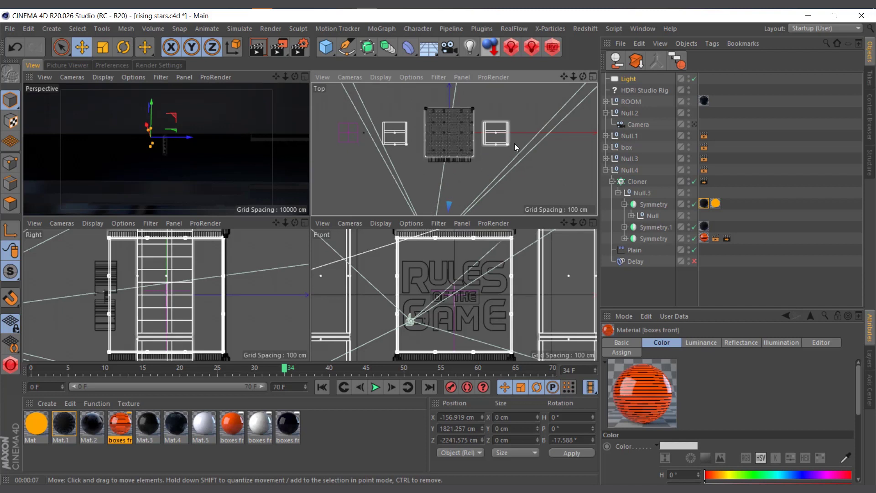
scroll(472, 289, "down", 6)
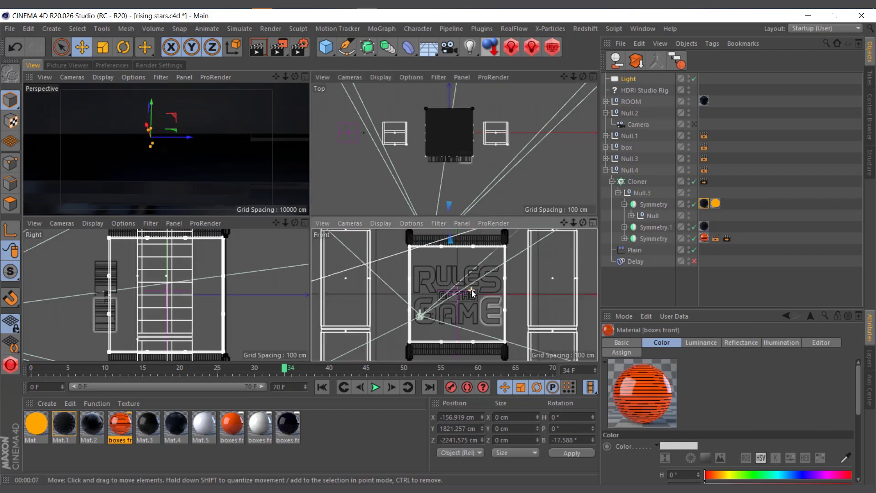
scroll(469, 291, "down", 2)
scroll(461, 151, "down", 6)
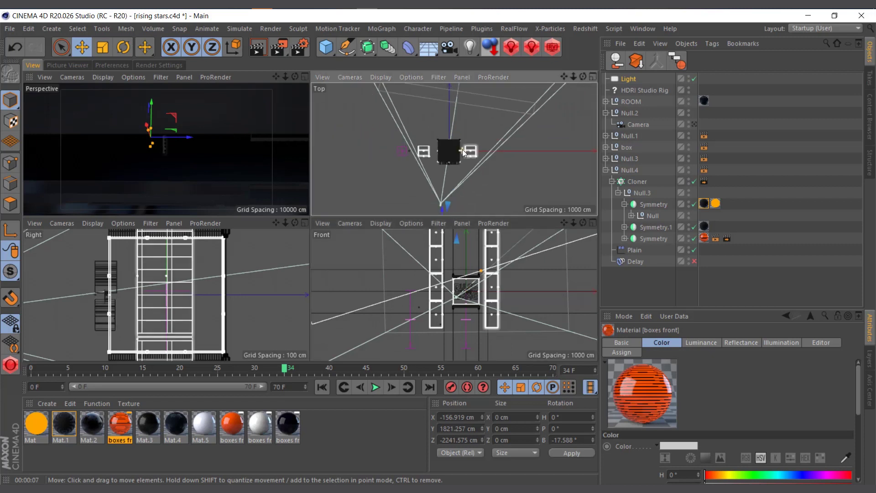
scroll(462, 150, "up", 7)
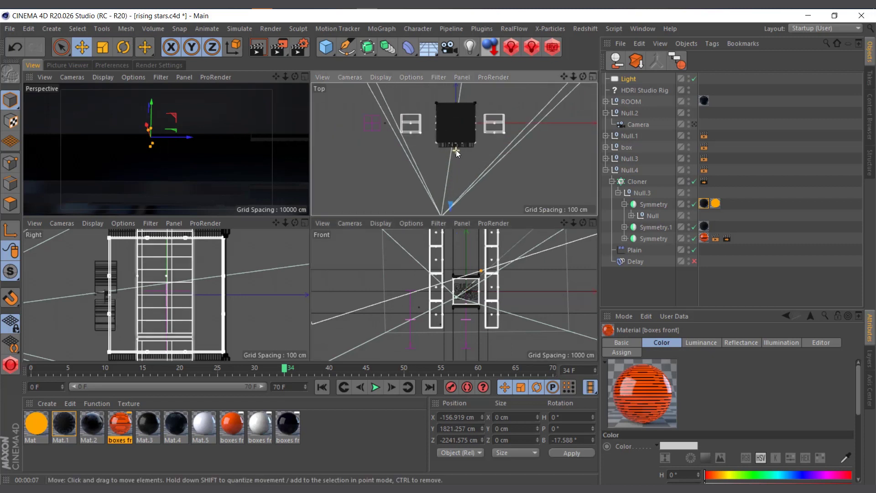
scroll(469, 146, "down", 12)
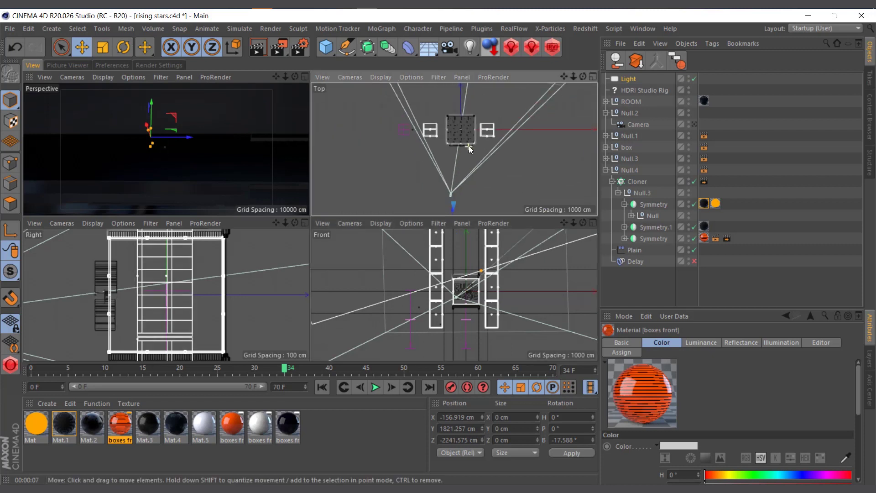
scroll(469, 148, "down", 8)
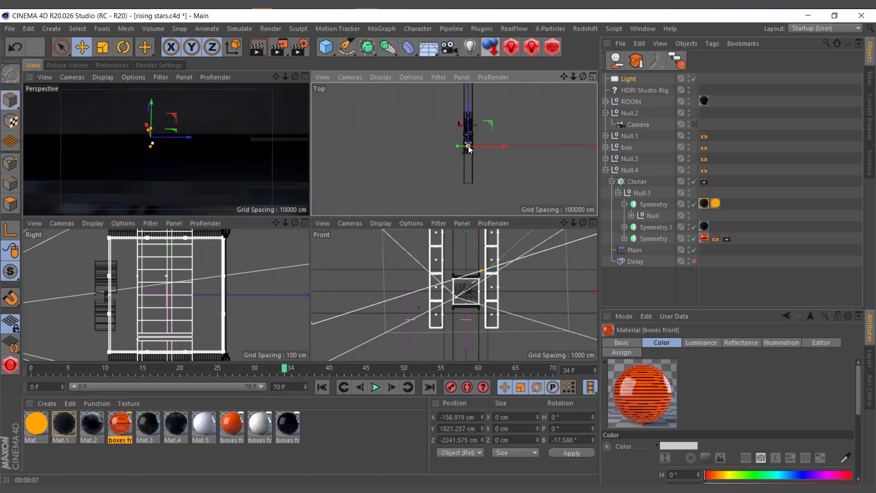
scroll(469, 146, "up", 3)
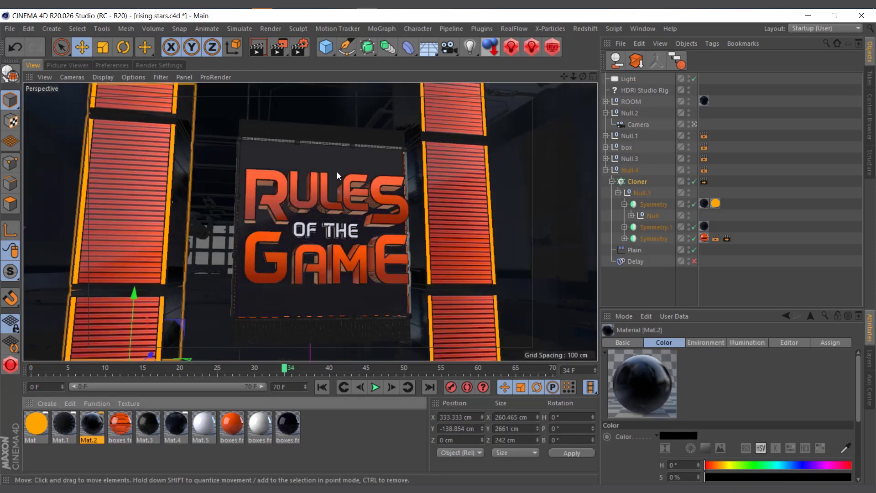
Select the Rules of the Game box group and briefly hide then show it
left_click(336, 172)
left_click(628, 147)
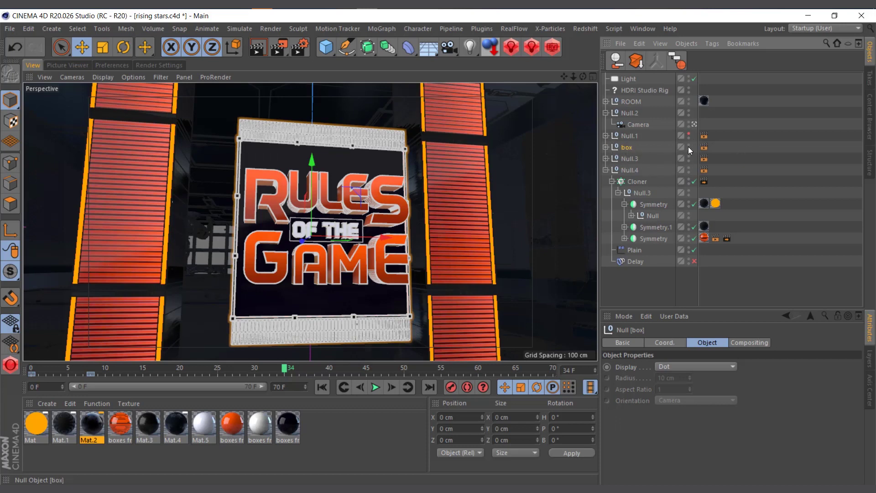
left_click(688, 146)
left_click(688, 145)
Select Null.3, Null.4 and the box together and copy them
left_click(438, 194)
left_click(628, 159)
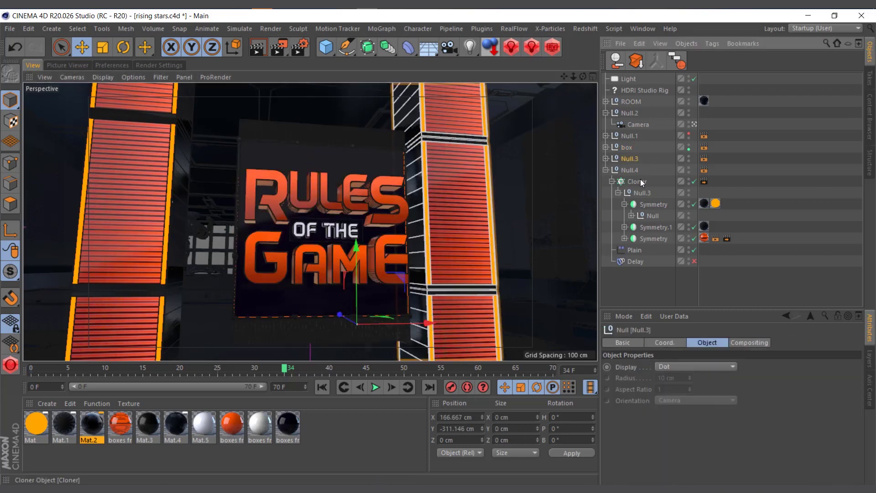
left_click(633, 171, "ctrl")
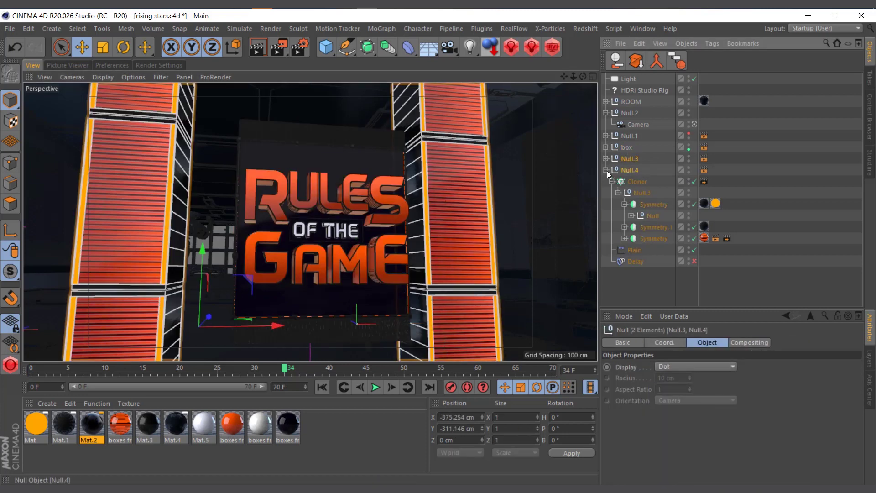
left_click(605, 170)
left_click(627, 147, "ctrl")
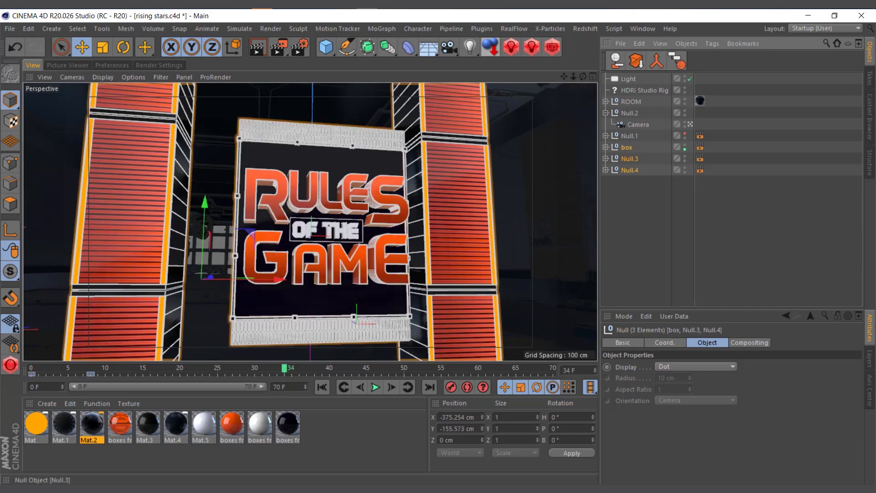
left_click(639, 44)
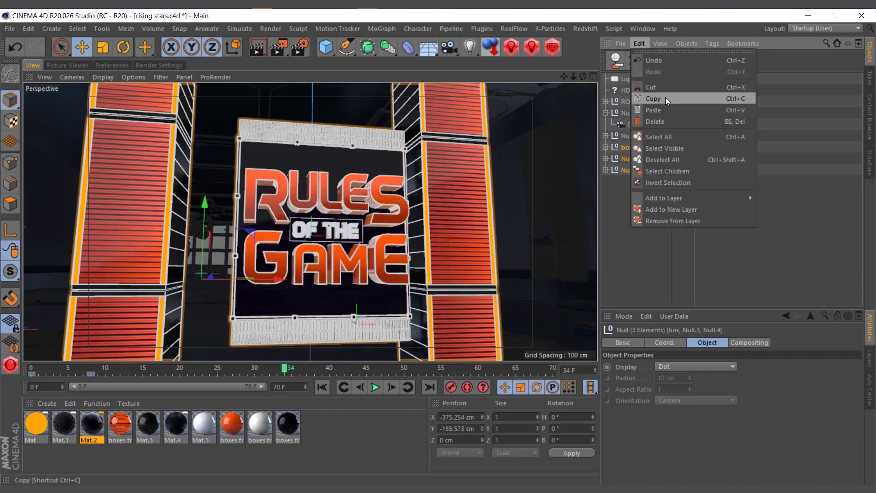
left_click(665, 98)
left_click(8, 30)
Paste the copied box and pillar groups into a new scene and frame them all
left_click(25, 40)
left_click(639, 44)
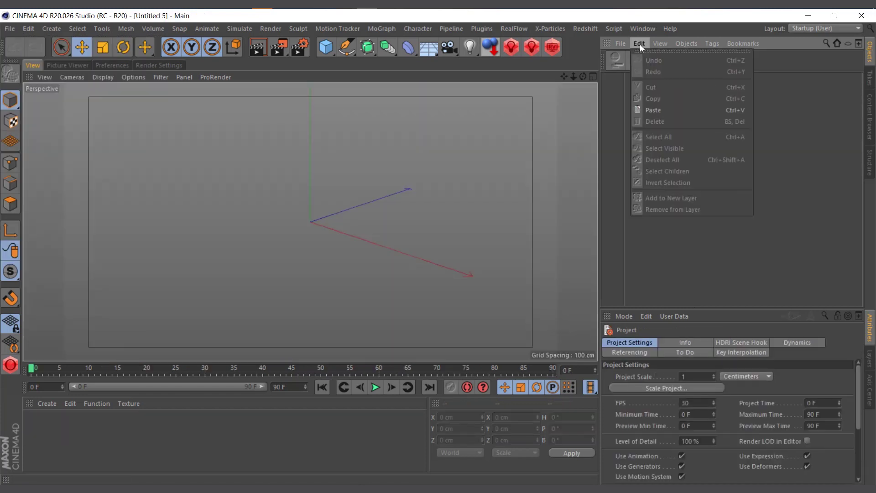
left_click(654, 109)
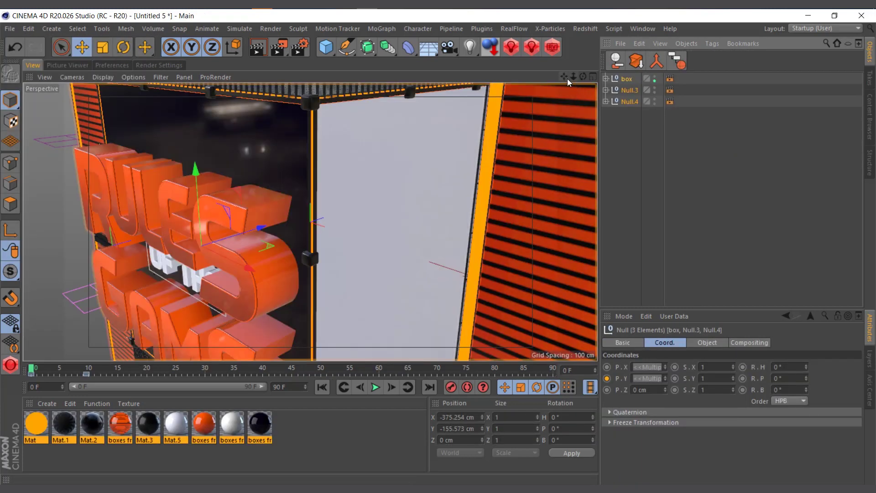
key("h")
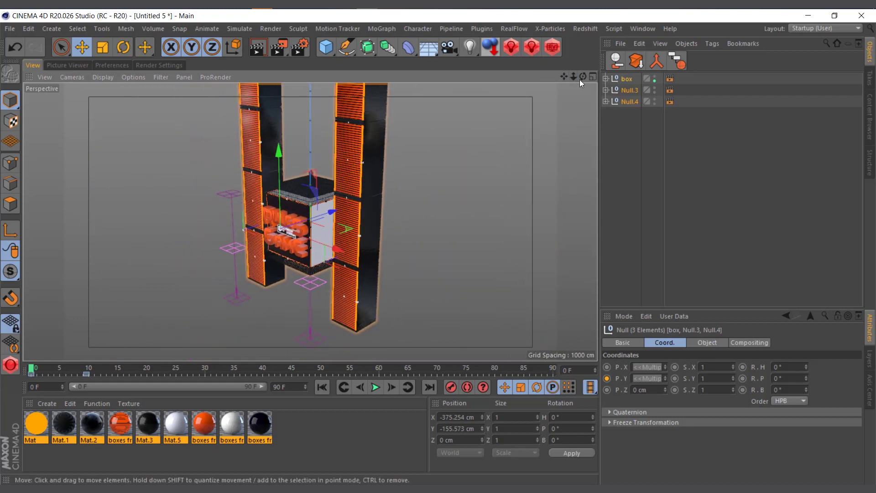
View the set from the front, preview the pillar animation, and return to frame 11
left_click_drag(582, 76, 301, 165)
left_click_drag(573, 76, 537, 184)
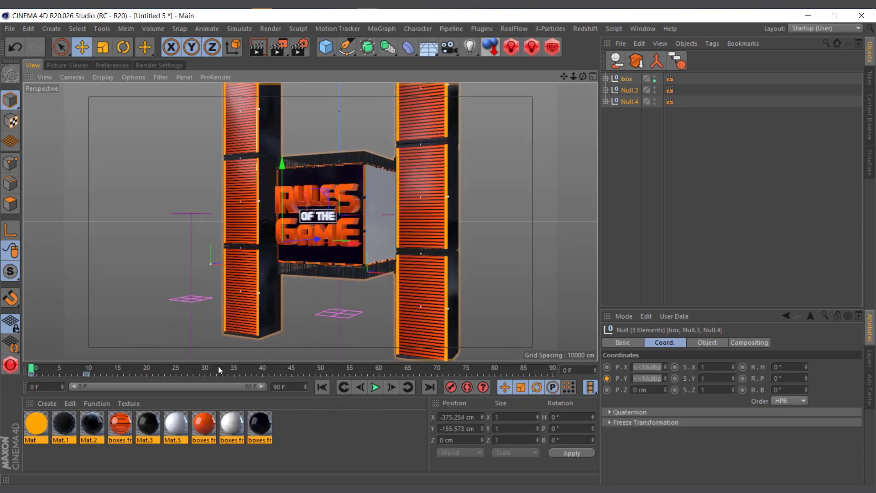
left_click_drag(36, 369, 239, 369)
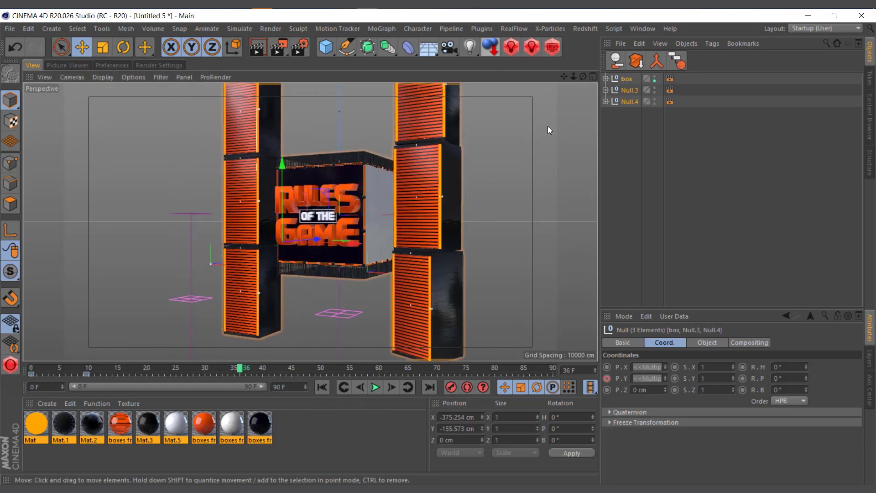
left_click(625, 82)
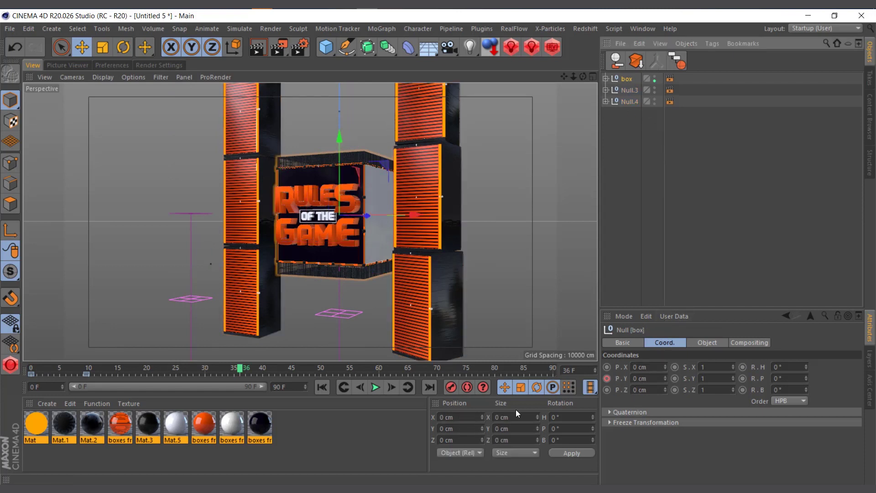
left_click_drag(76, 369, 95, 388)
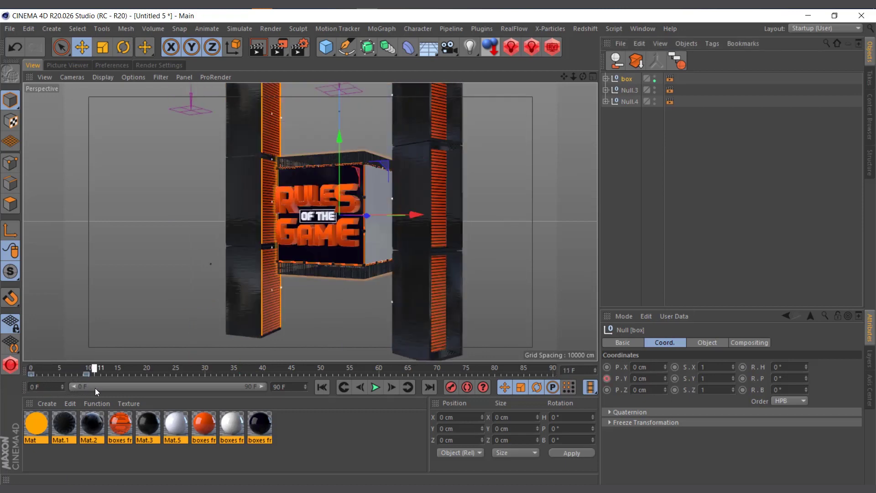
left_click(626, 93)
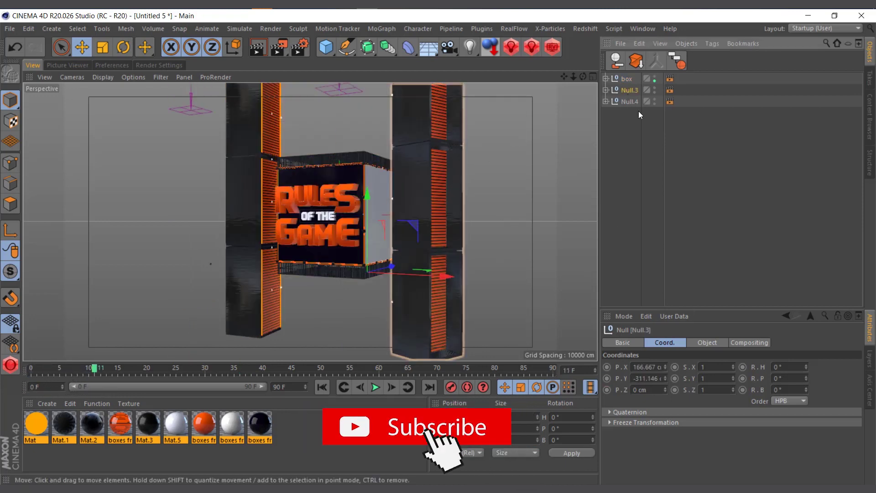
Hide the box, drag the Cloner's child Null.3 block to top level, and hide Null.3 and Null.4
left_click(655, 78)
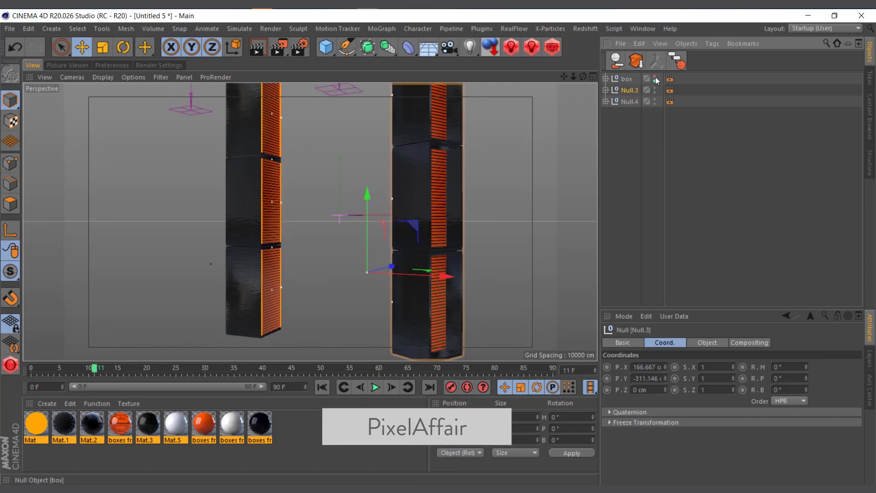
left_click(606, 91)
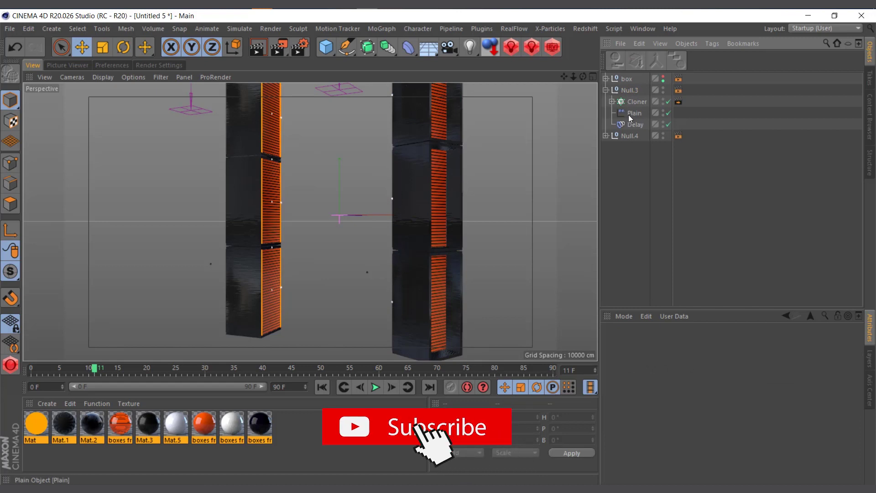
left_click(625, 101)
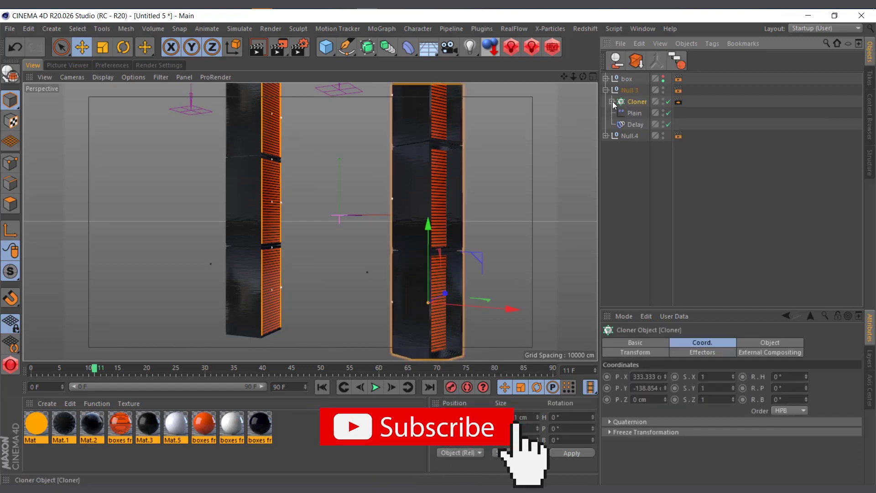
left_click(612, 102)
left_click(617, 113)
left_click(642, 112)
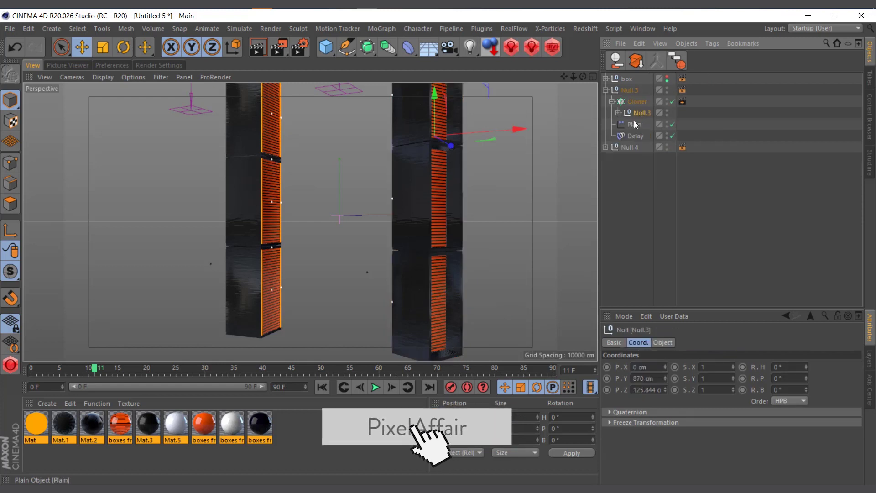
left_click_drag(641, 114, 648, 215)
left_click(605, 90)
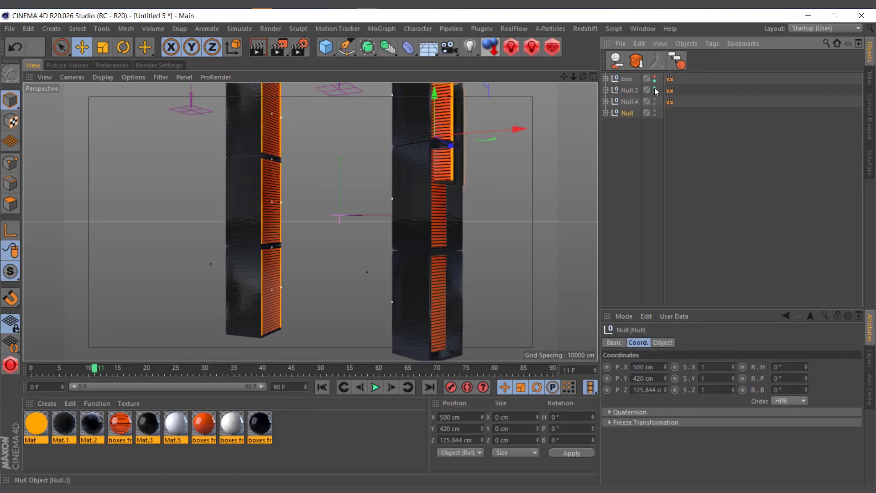
left_click_drag(654, 88, 655, 106)
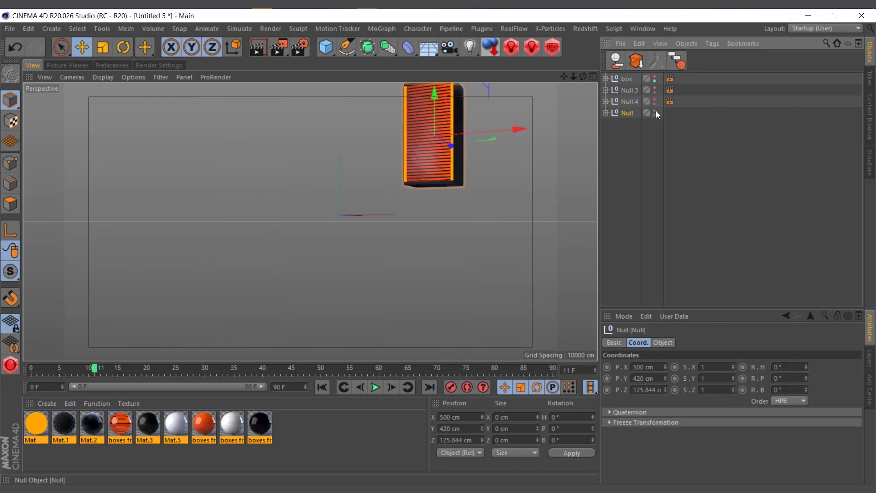
Expand the new Null and turn off the Symmetry and Symmetry.1 mirroring, then select the top slab
left_click_drag(442, 174, 452, 150, "alt")
left_click(606, 113)
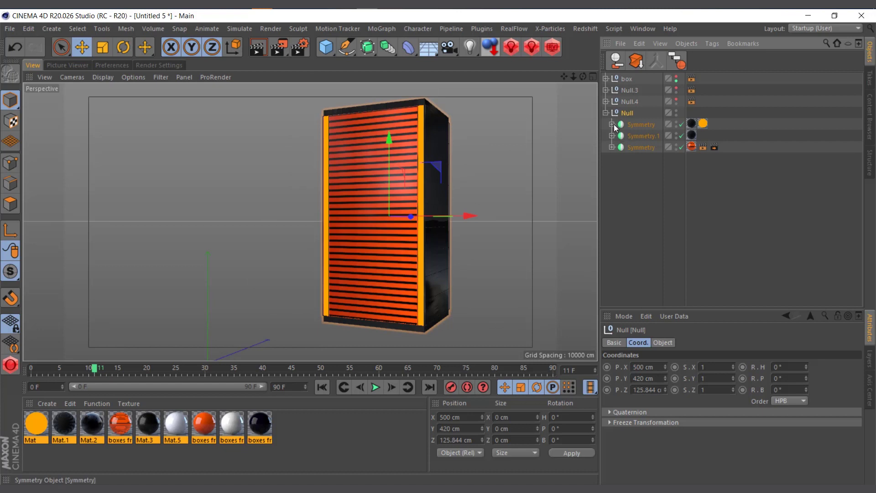
left_click(612, 124)
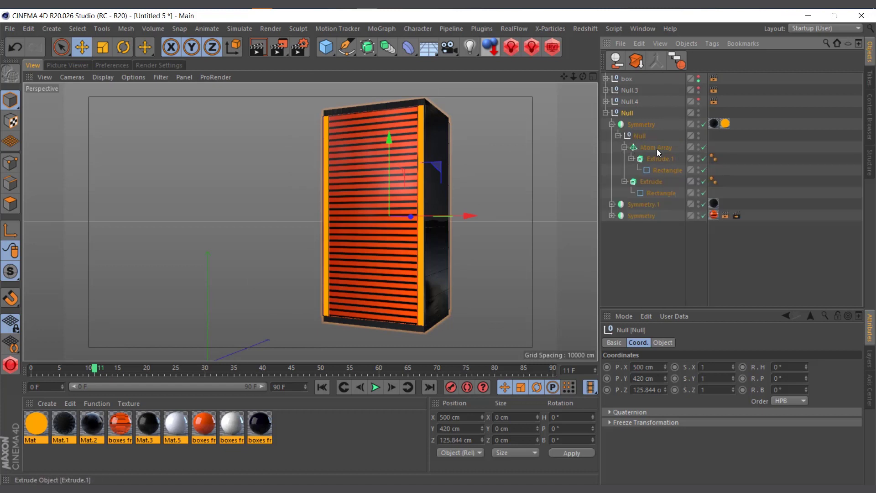
left_click(703, 125)
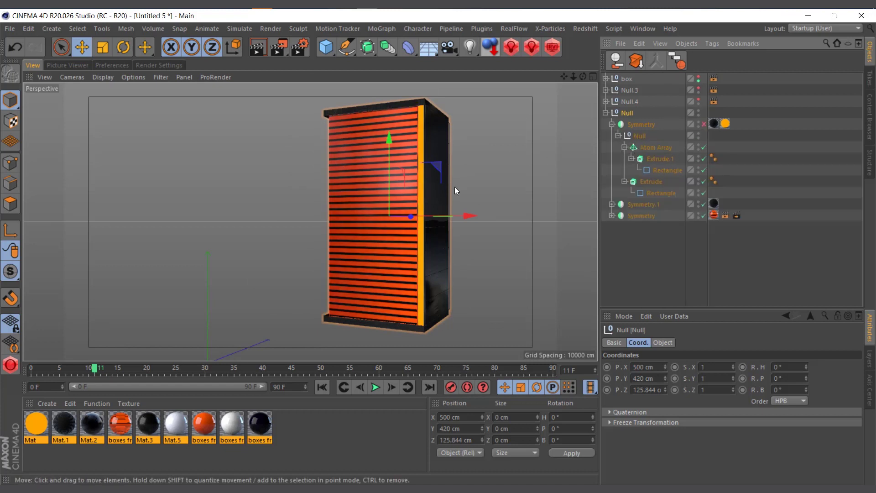
left_click(703, 204)
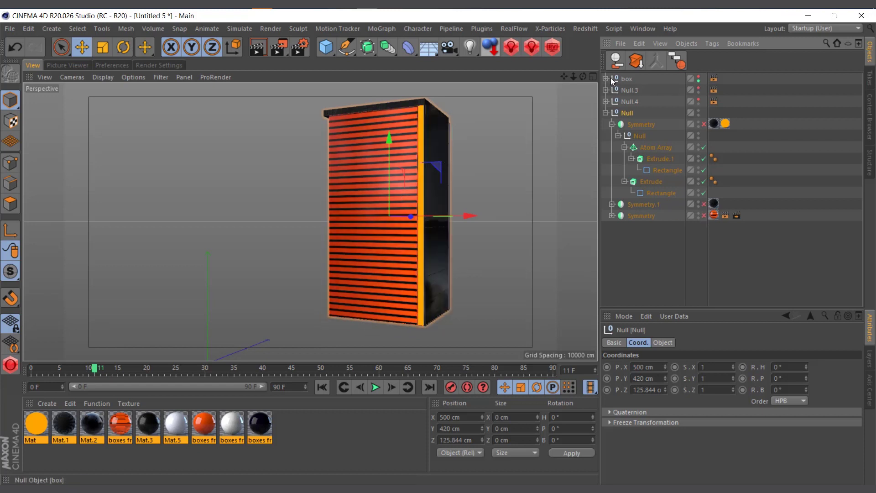
left_click_drag(584, 76, 625, 92)
left_click(410, 111)
scroll(457, 111, "up", 8)
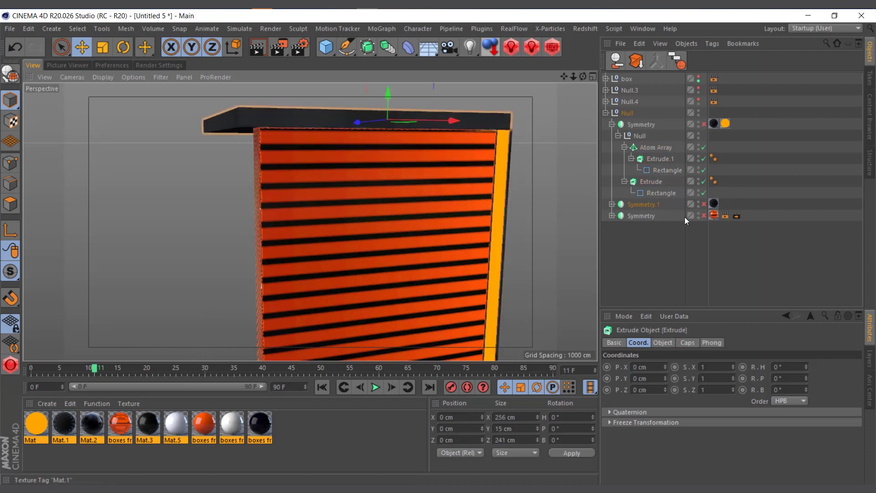
Expand Symmetry.1 and the last Symmetry down to its Null with Extrude and Rectangle
left_click(611, 204)
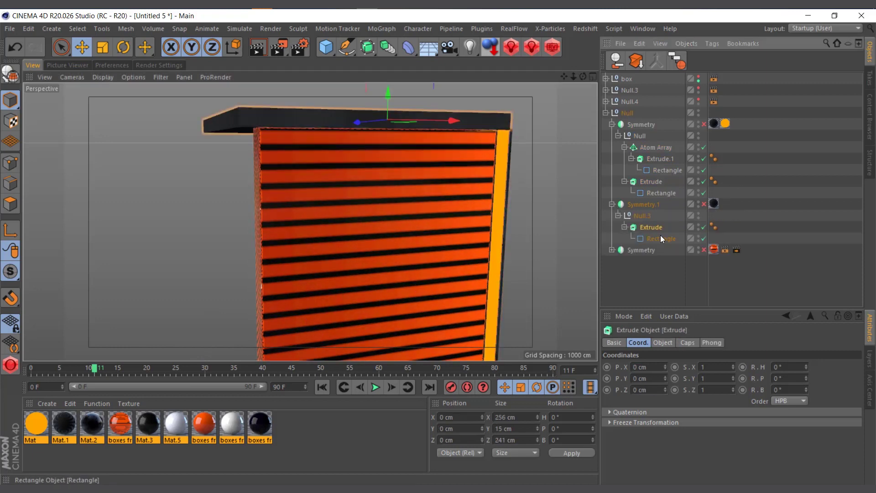
left_click(612, 249)
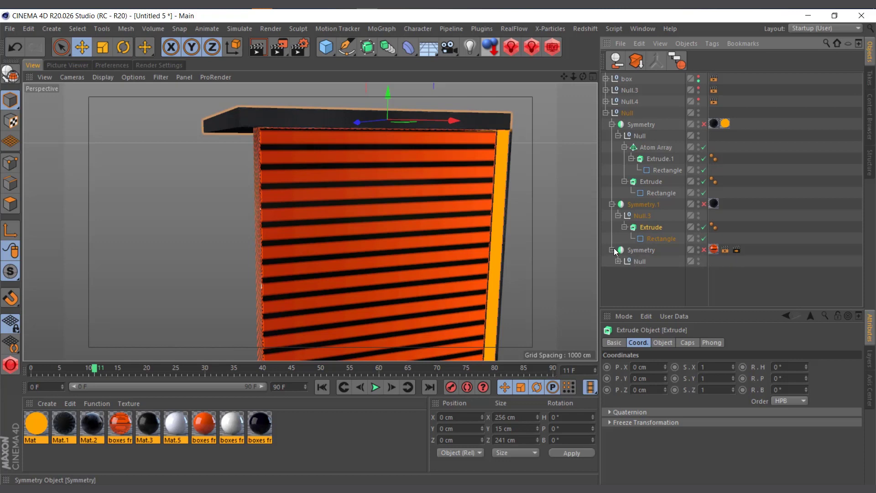
left_click(618, 261)
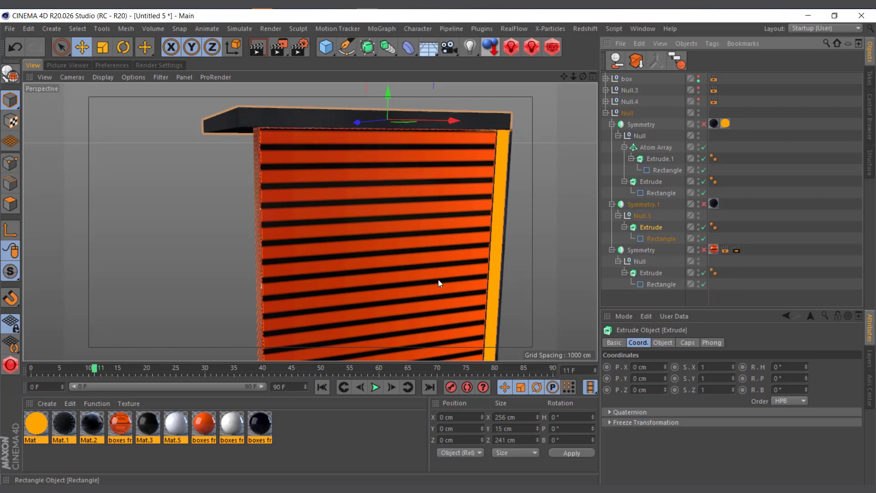
scroll(409, 267, "down", 2)
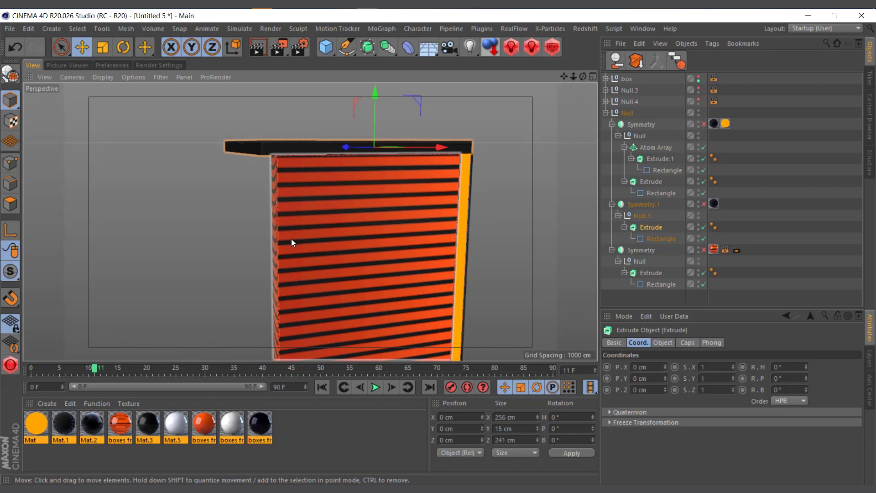
scroll(443, 215, "down", 2)
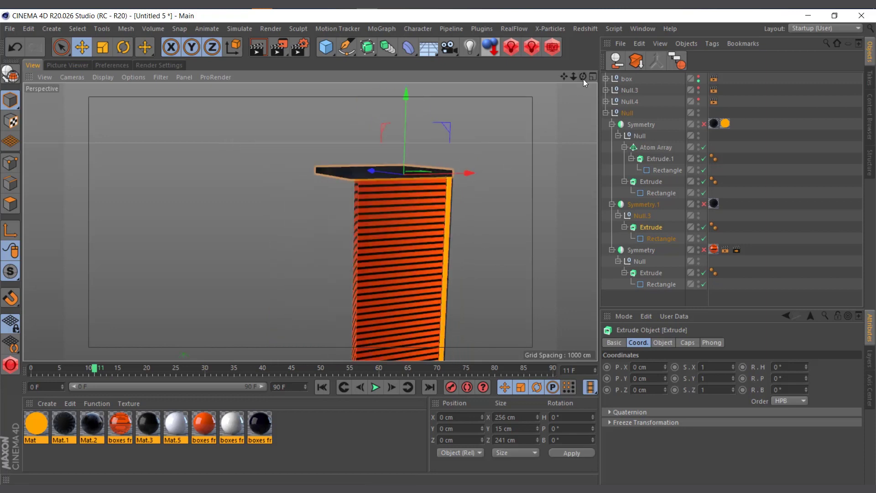
Orbit around the pillar and zoom in on its selected dark side panel
left_click_drag(583, 76, 500, 58)
left_click(481, 193)
left_click_drag(482, 193, 465, 250, "alt")
scroll(466, 250, "up", 3)
scroll(466, 251, "up", 2)
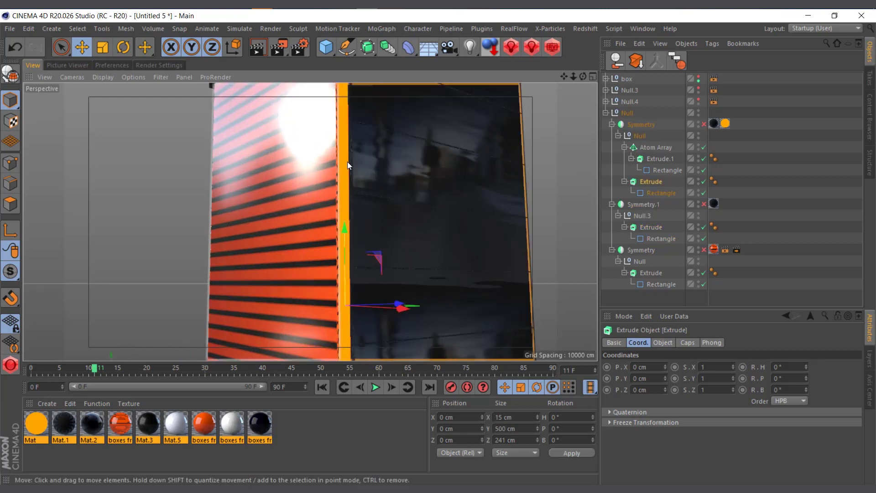
left_click_drag(343, 148, 344, 159)
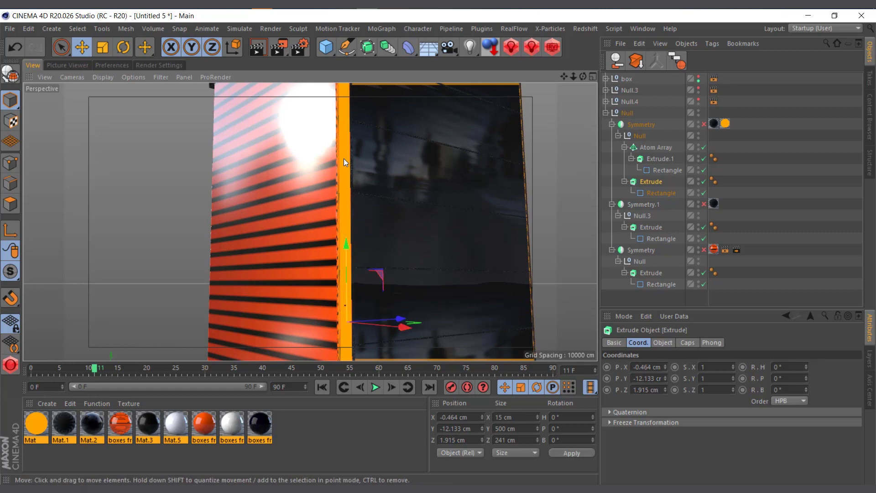
key("ctrl+z")
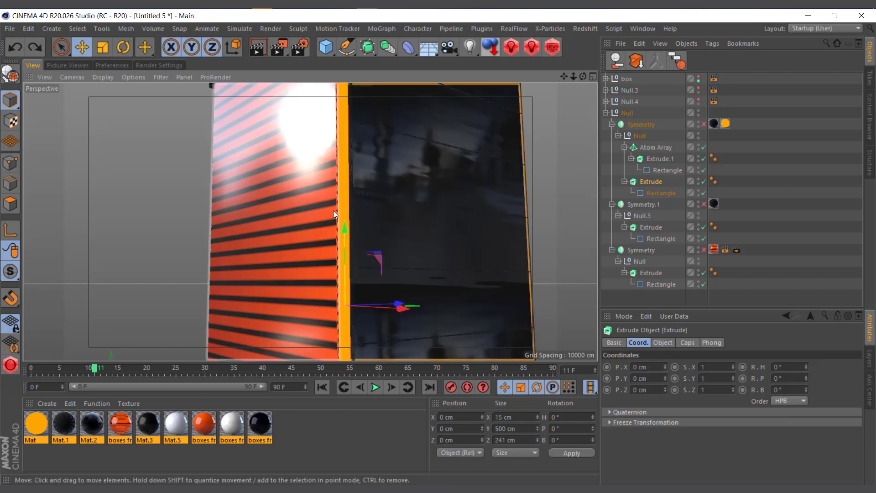
left_click_drag(582, 76, 417, 152)
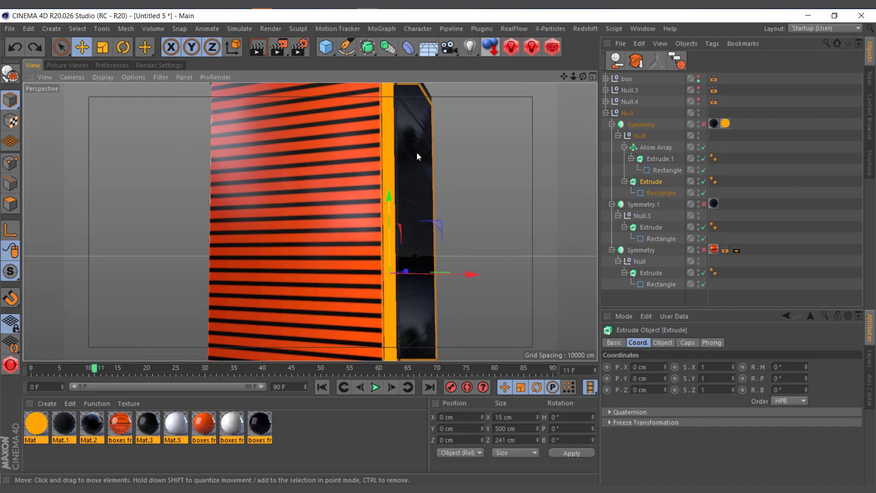
scroll(407, 168, "down", 3)
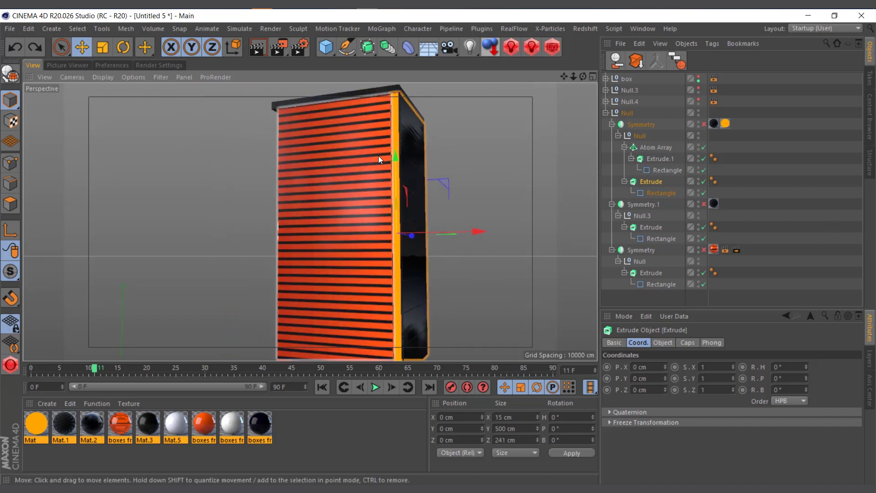
scroll(443, 164, "down", 2)
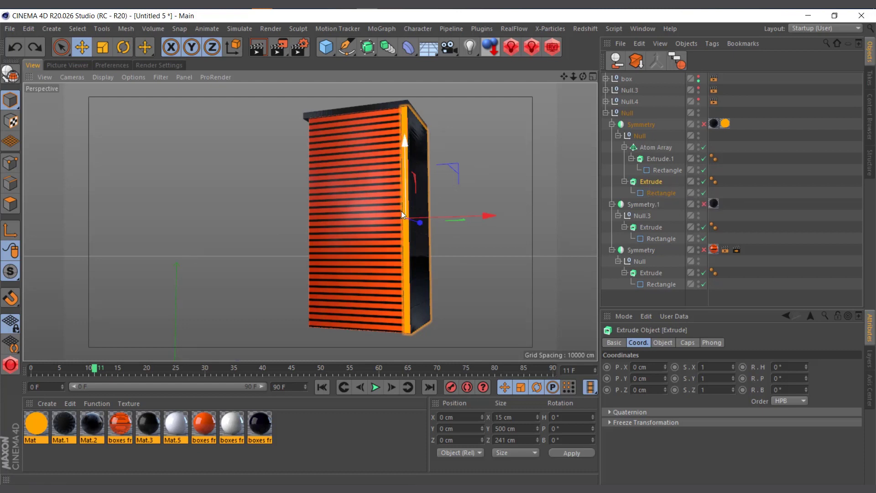
left_click(624, 113)
left_click(606, 113)
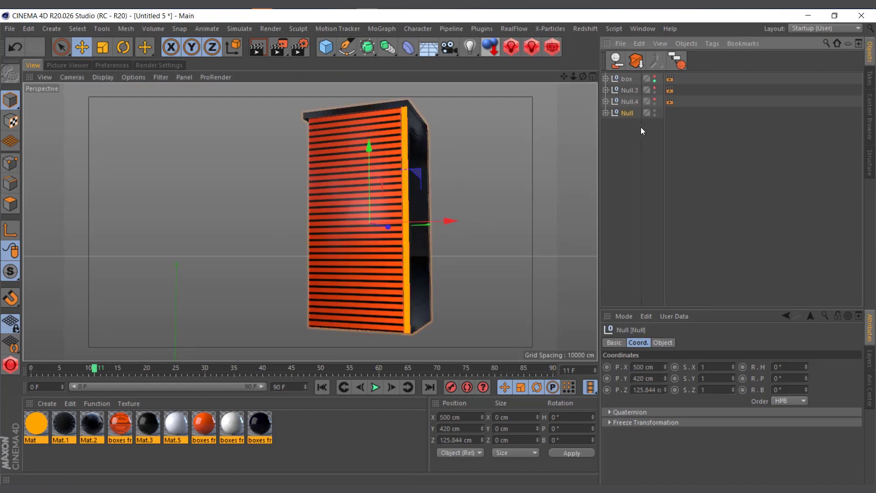
Delete the standalone pillar Null group and make Null.3 and Null.4 visible again
left_click(604, 112)
key("Delete")
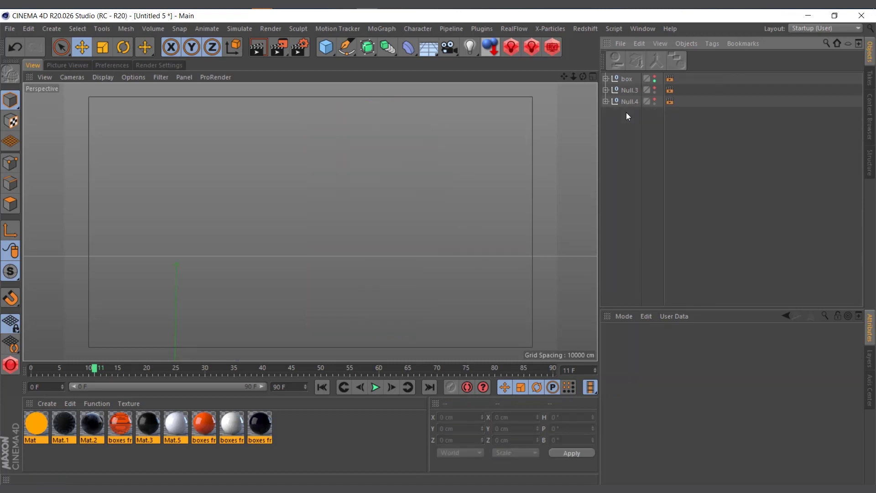
left_click(656, 99)
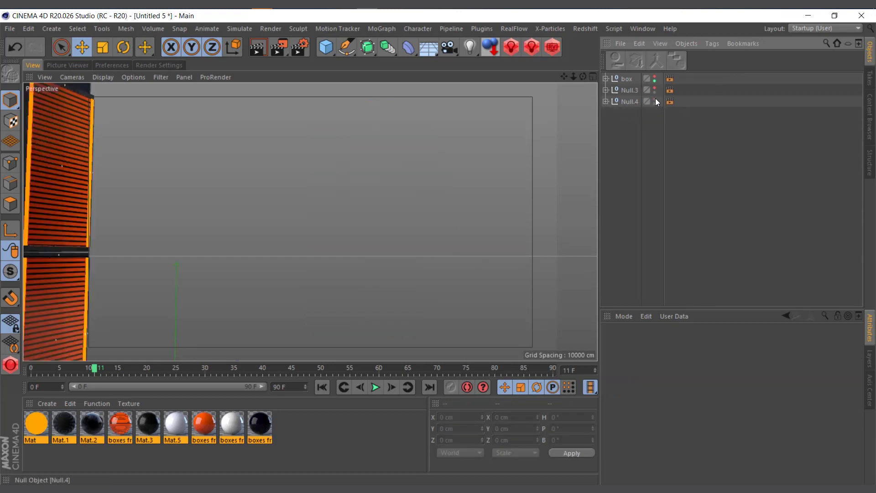
left_click(655, 88)
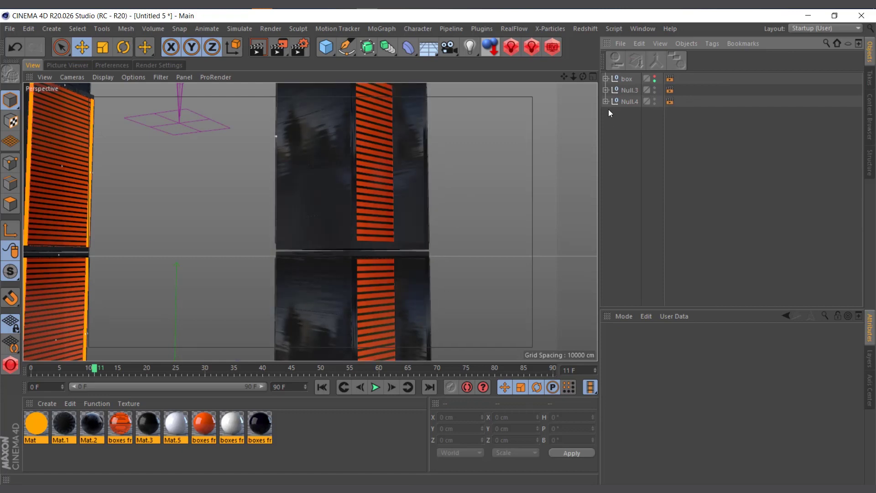
Inspect the Cloner's mode and clone count inside Null.3, orbiting around the towers
left_click(605, 90)
left_click(637, 101)
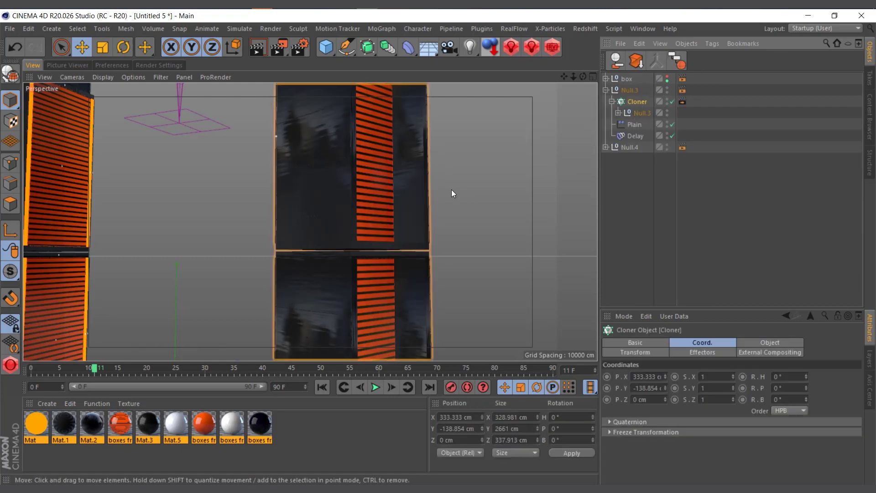
scroll(576, 150, "down", 3)
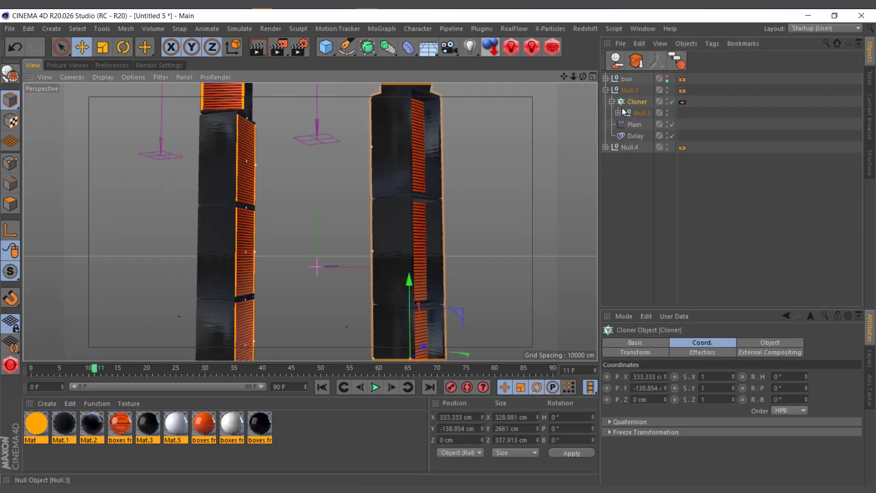
left_click(765, 343)
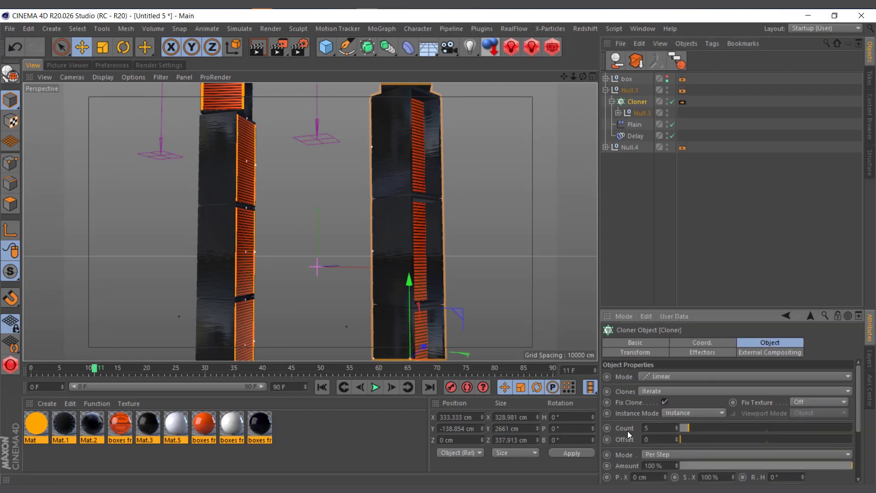
scroll(627, 431, "down", 3)
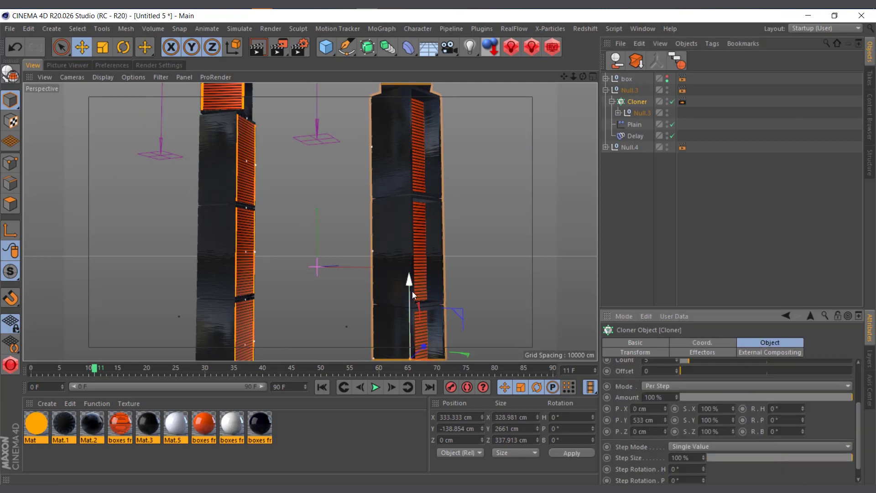
left_click_drag(412, 291, 576, 196, "alt")
Review the Plain effector transforms in Null.3 and Null.4 while scrubbing the tower animation
left_click(623, 126)
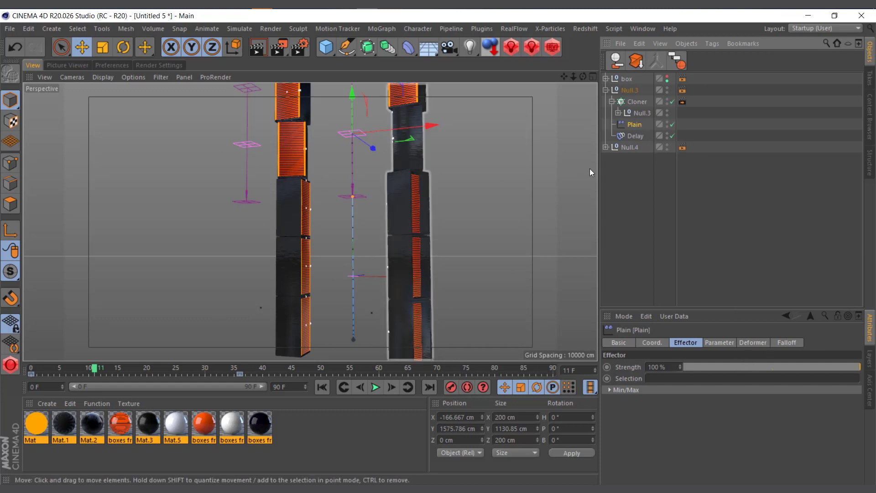
left_click(729, 343)
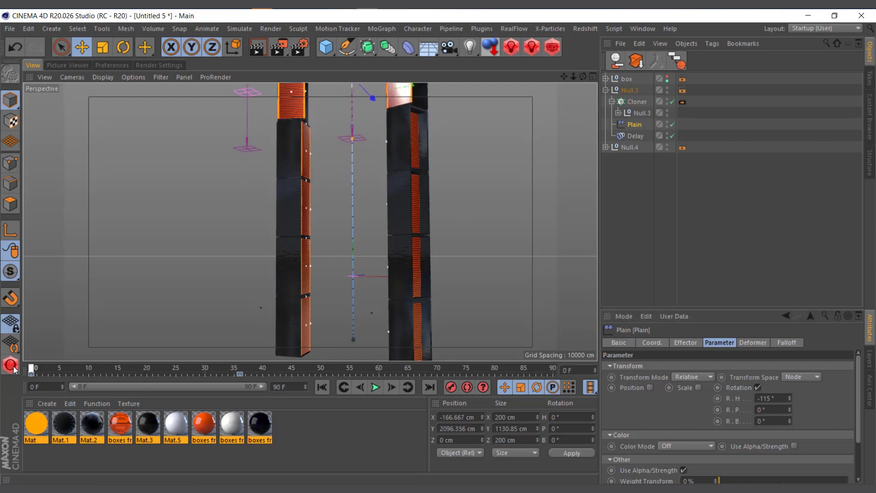
mouse_move(31, 368)
left_mouse_down()
mouse_move(349, 368)
mouse_move(30, 368)
left_mouse_up()
left_click(630, 90)
left_click(607, 90)
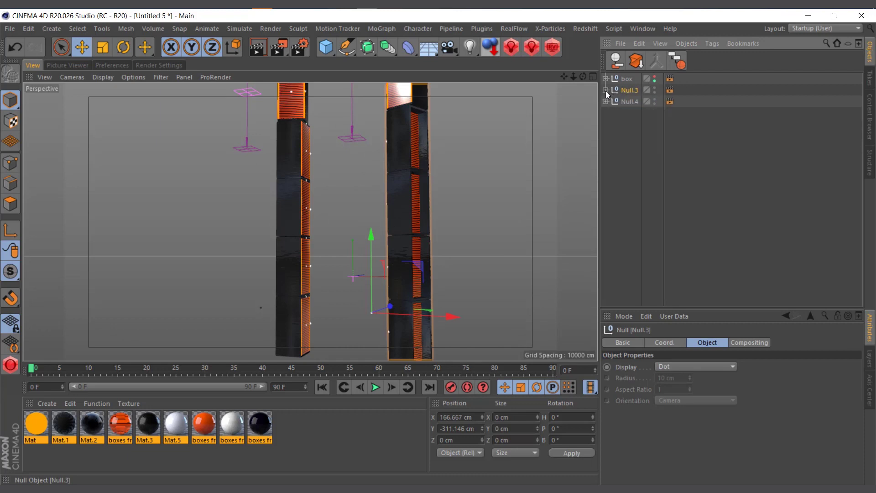
left_click(606, 101)
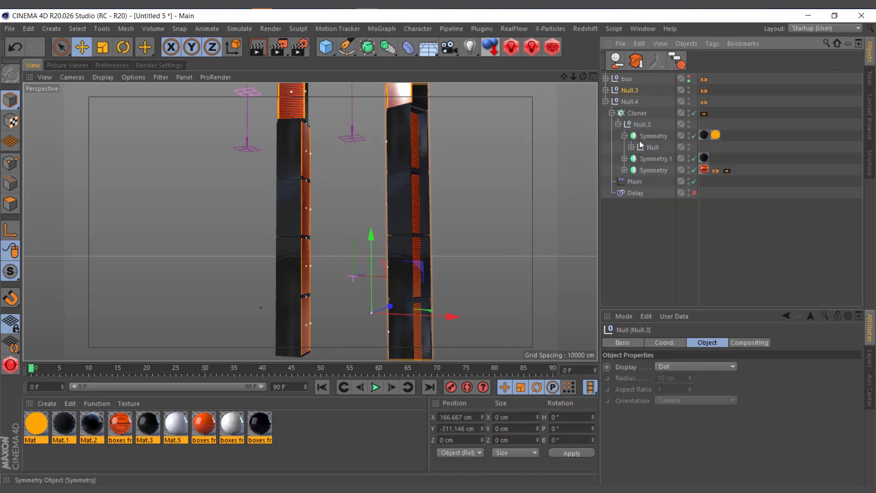
left_click(633, 183)
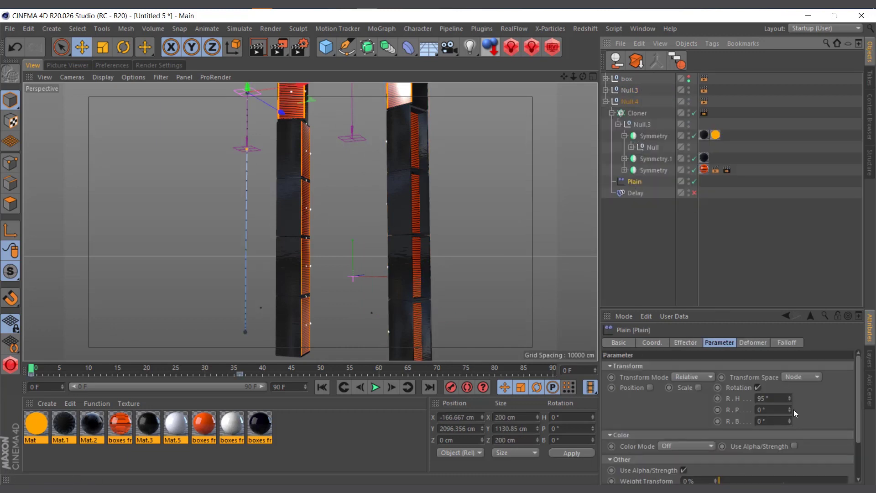
left_click(605, 102)
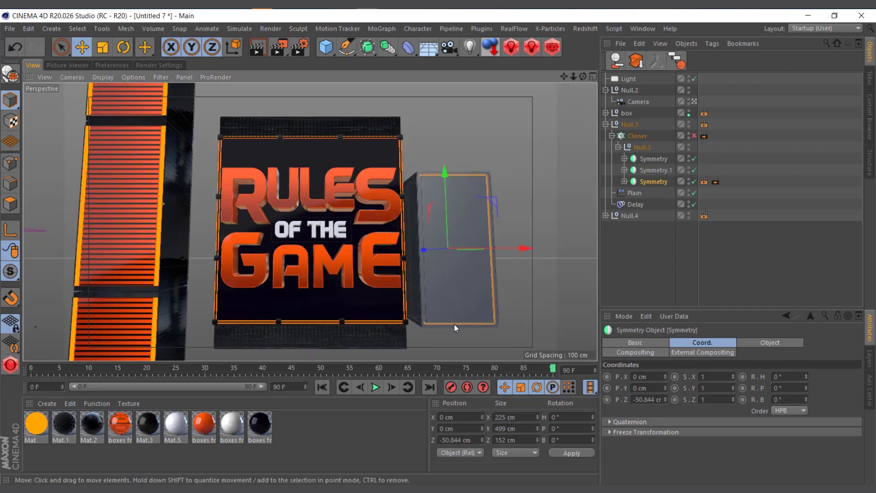
Disable the pillar towers' Cloner and select its Symmetry object
left_click(637, 136)
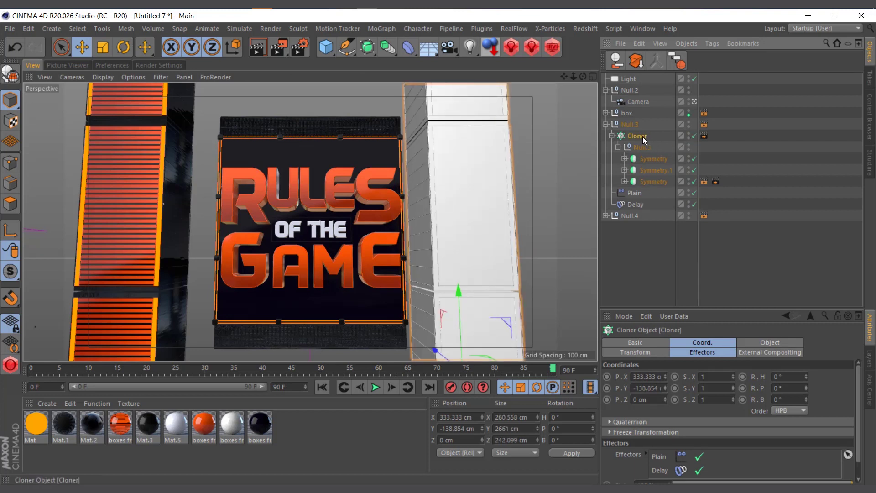
left_click(693, 136)
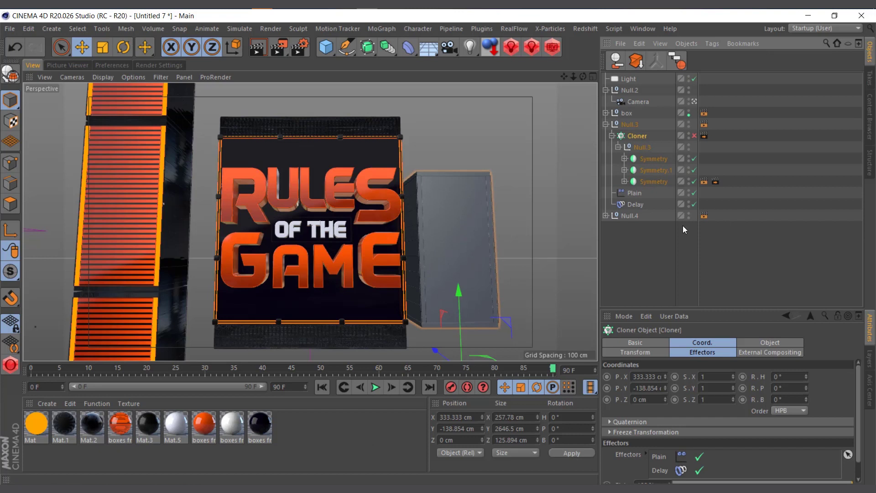
left_click(647, 161)
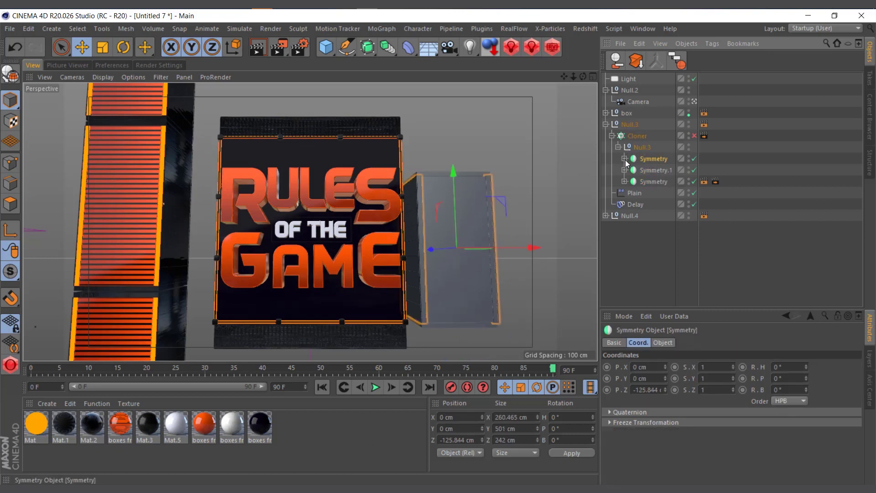
left_click(624, 158)
left_click(624, 158)
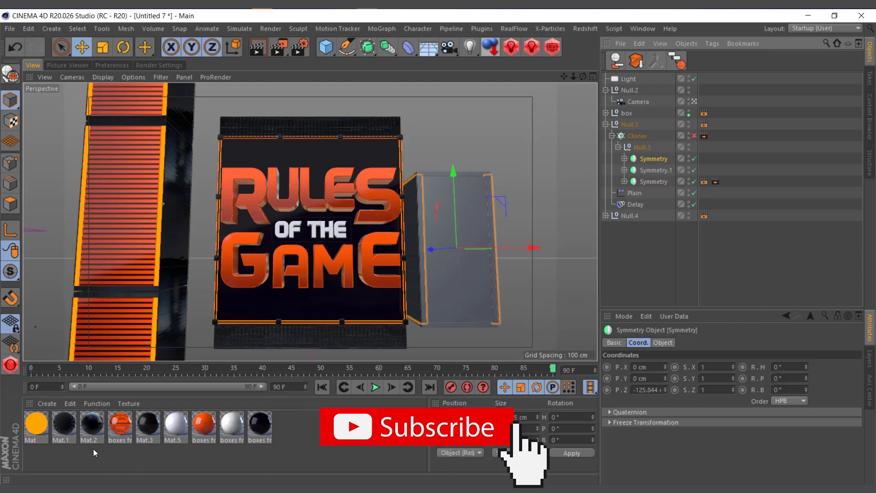
Create a new material, Mat.4, and apply it to the top Symmetry object
double_click(338, 448)
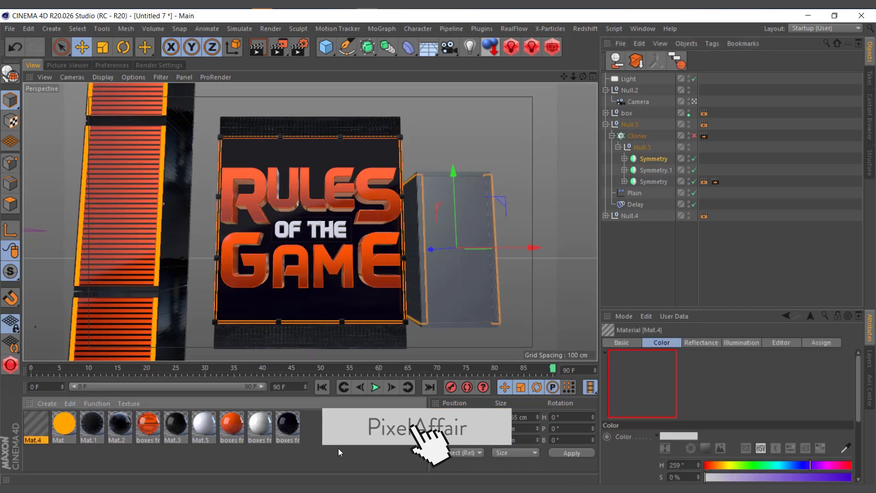
left_click(47, 403)
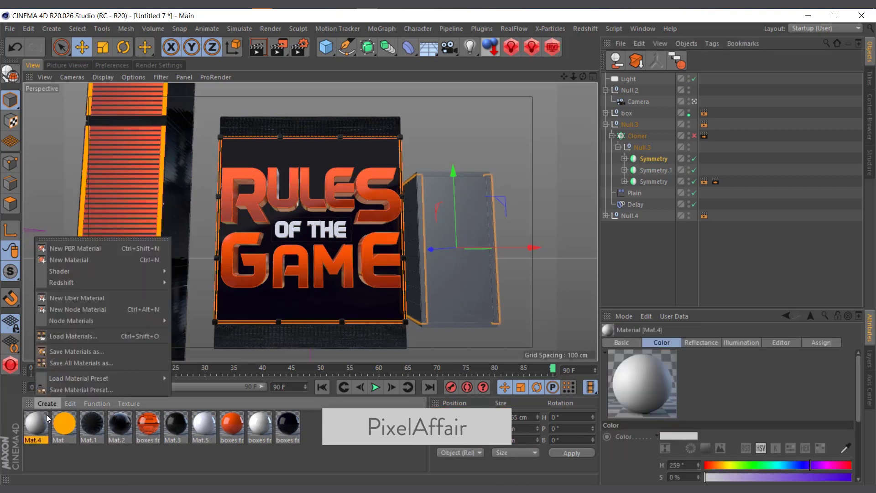
left_click(38, 424)
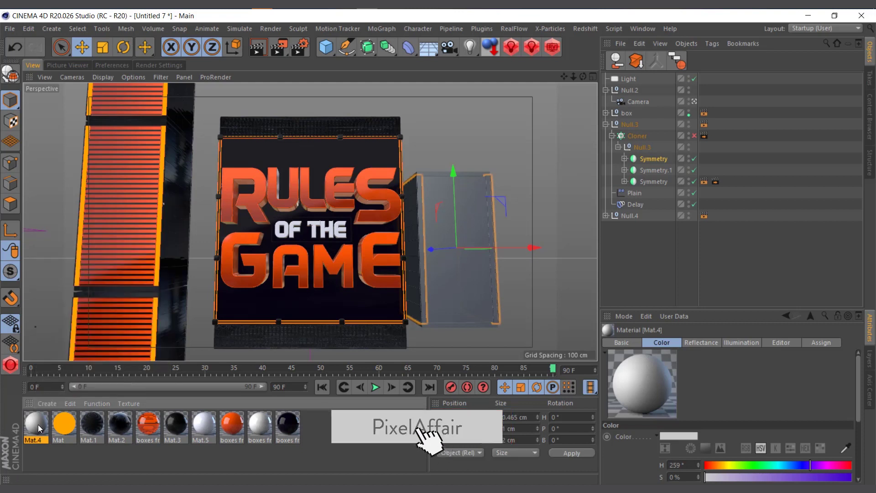
left_click_drag(37, 424, 664, 158)
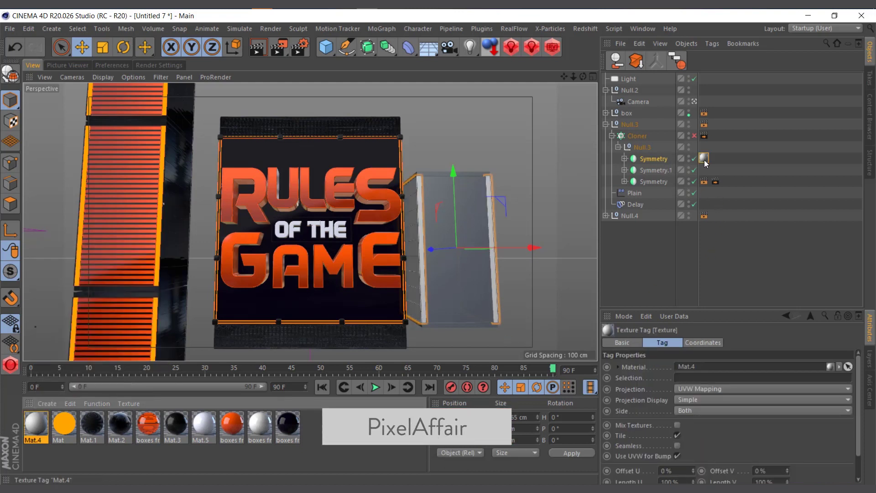
left_click(656, 158)
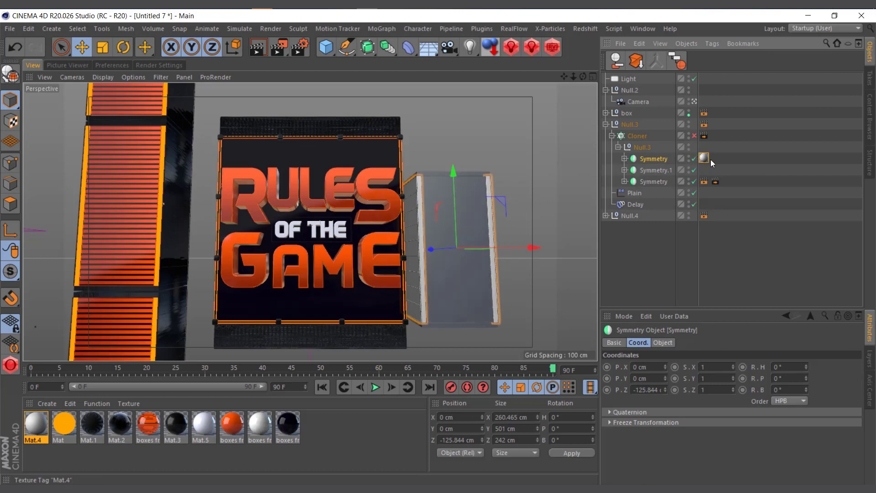
Darken Mat.4's colour to about 10% value, untick Reflectance and enable Environment
double_click(34, 427)
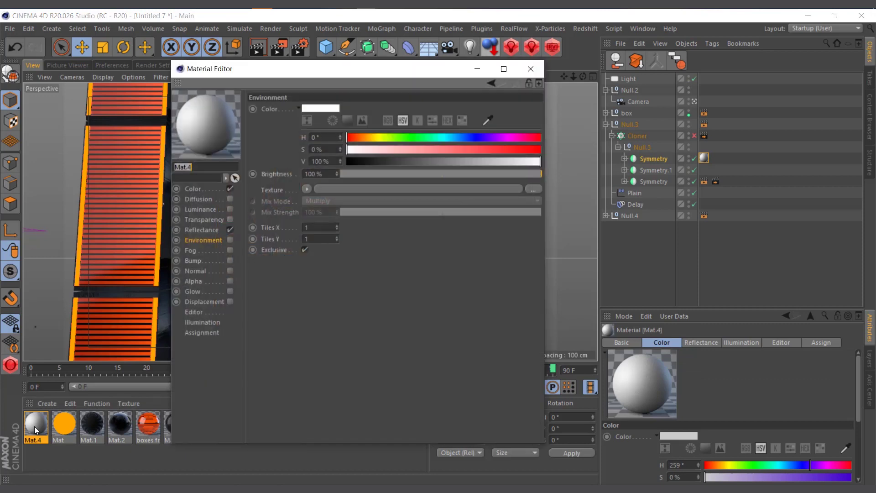
left_click(193, 189)
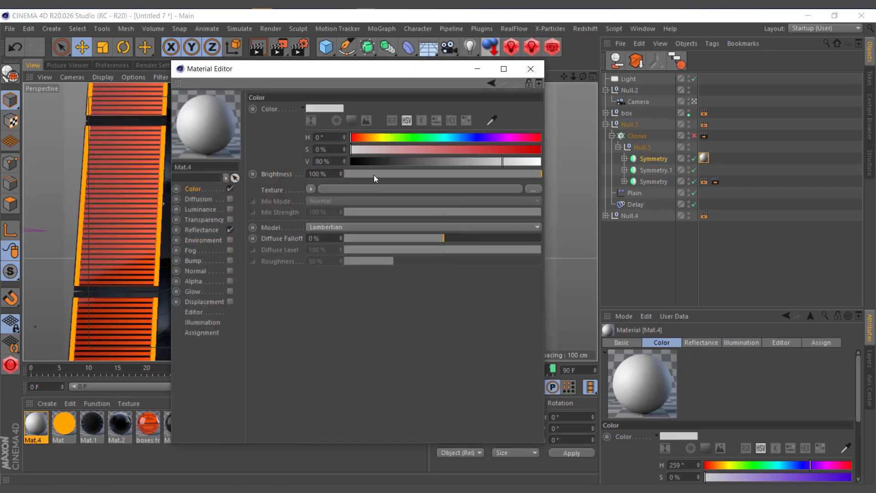
left_click_drag(368, 160, 346, 156)
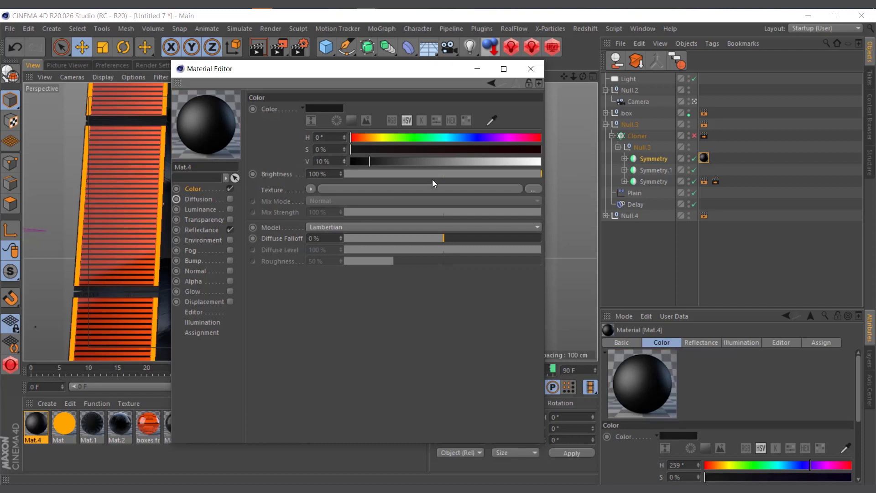
left_click(212, 231)
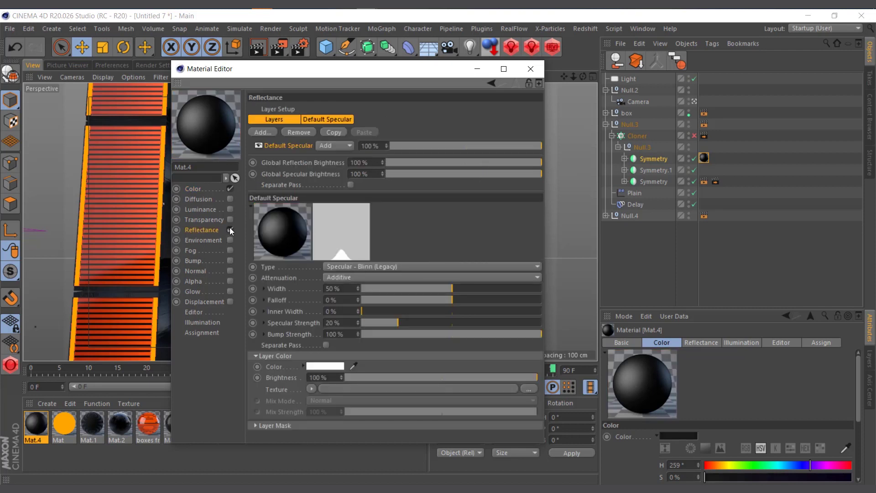
left_click(229, 230)
left_click(218, 240)
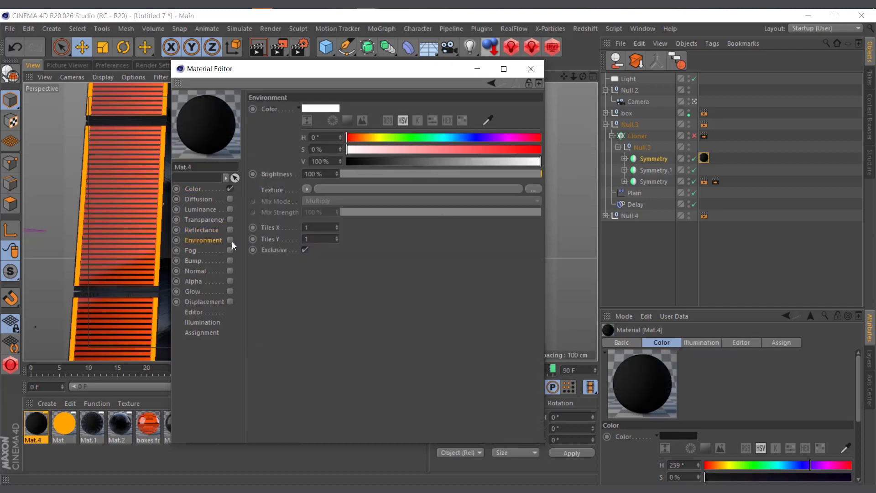
left_click(230, 240)
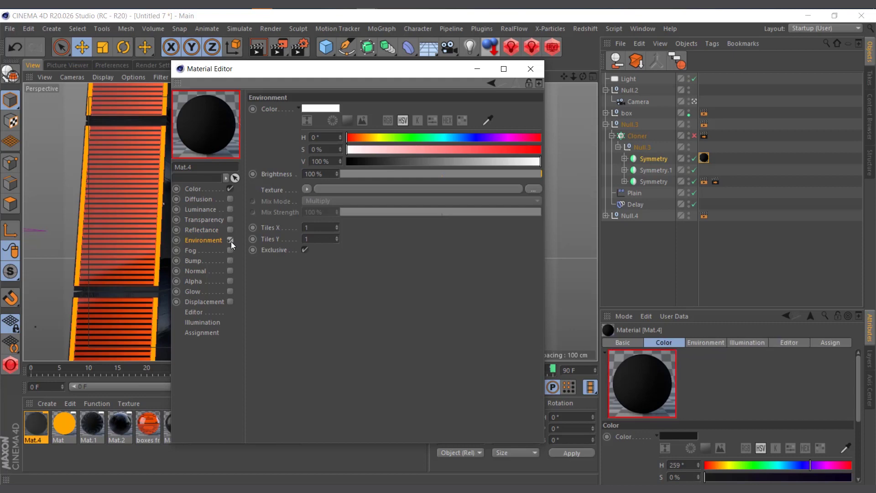
Load Town.png from the hdri Environment folder as Mat.4's environment texture without copying it
left_click(533, 191)
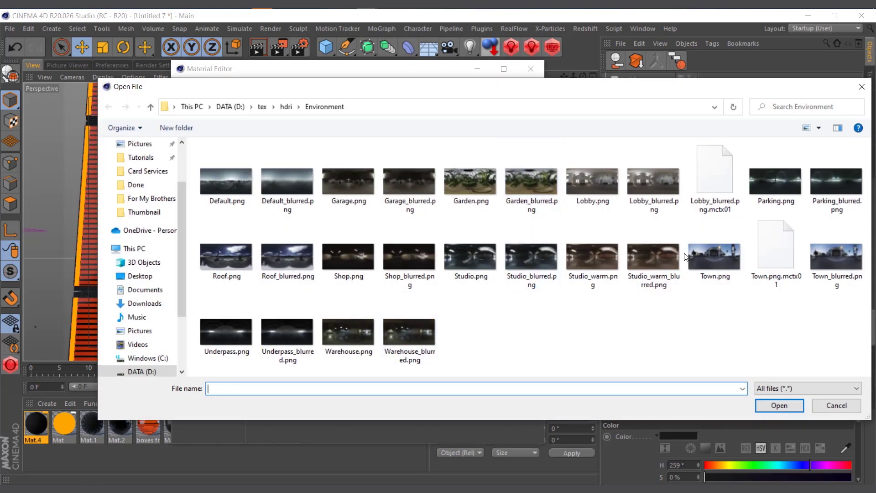
left_click_drag(527, 94, 510, 78)
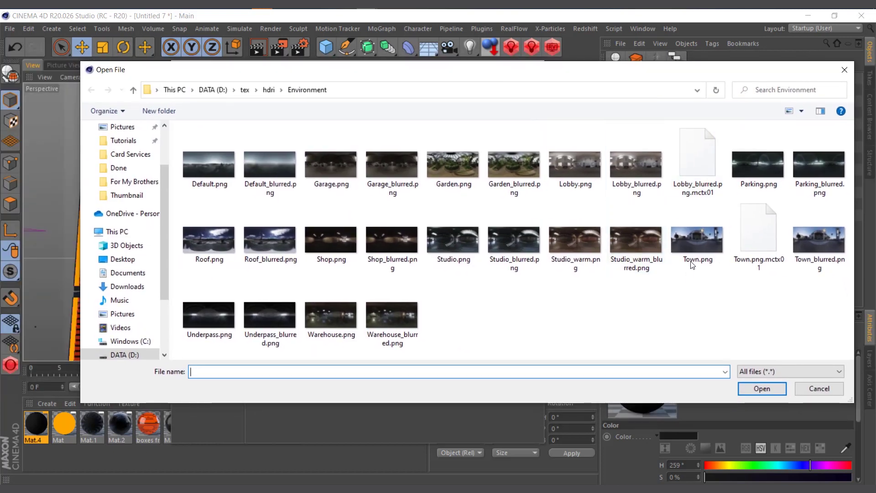
left_click(696, 246)
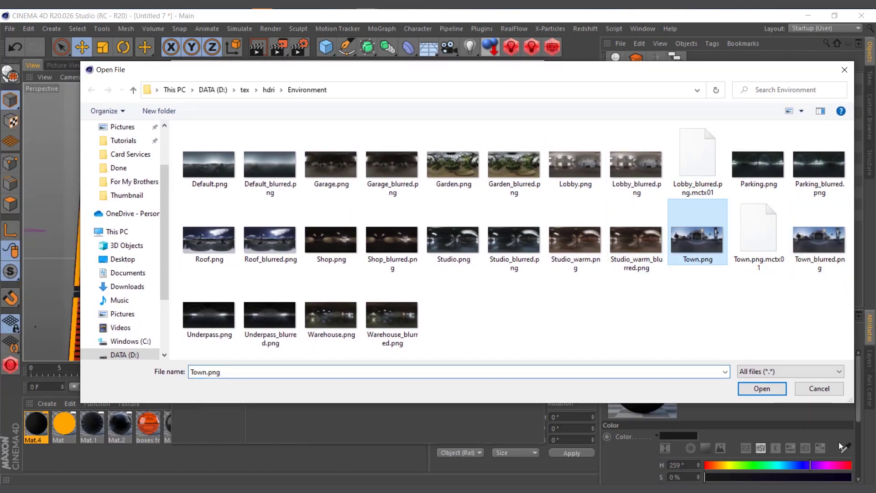
left_click(772, 390)
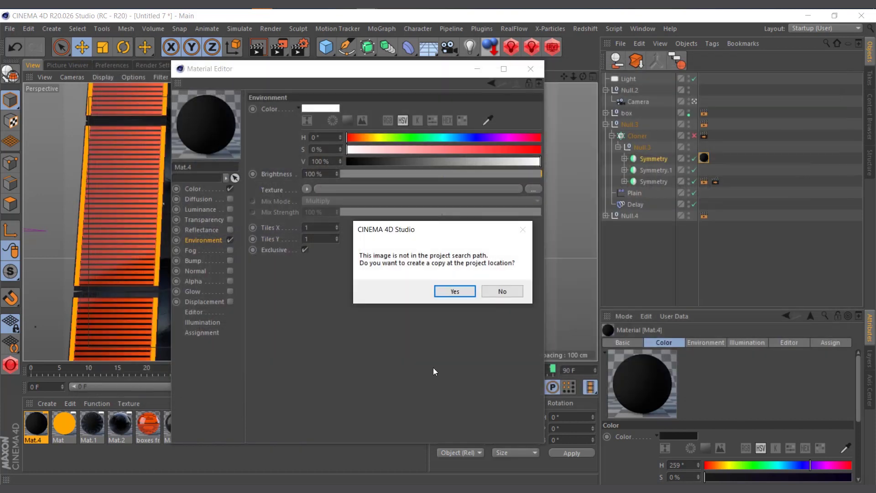
left_click(505, 292)
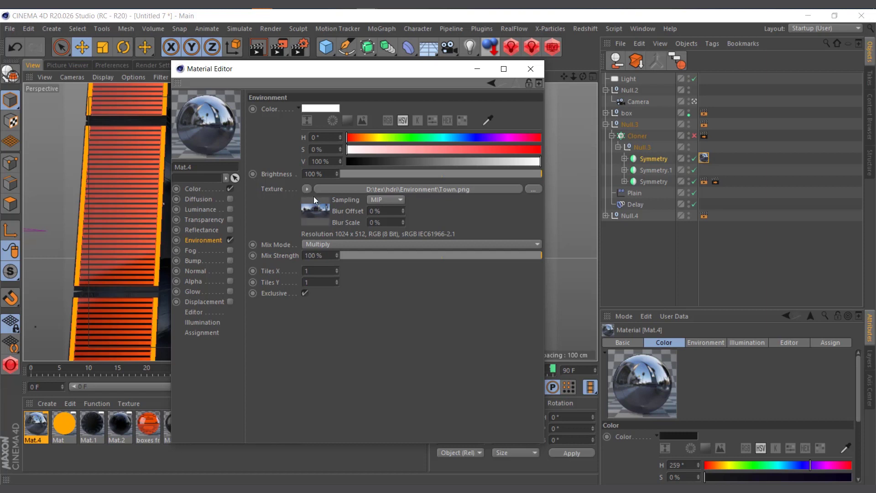
Wrap the environment image in a Layer shader and add a Fresnel layer set to Multiply
left_click(306, 188)
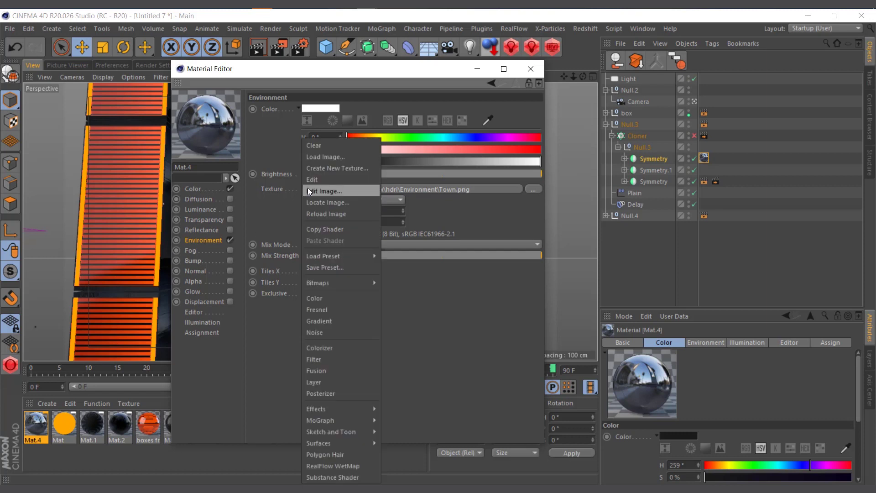
left_click(277, 188)
left_click(309, 186)
left_click(343, 383)
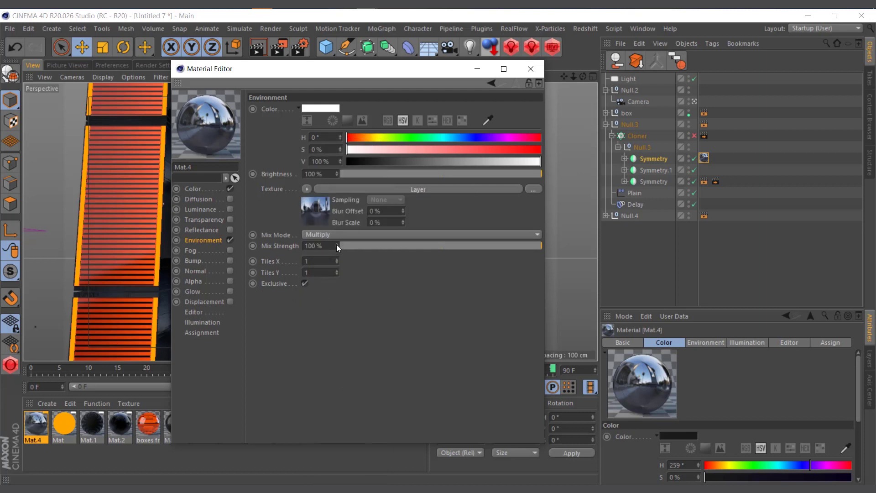
left_click(318, 213)
left_click(312, 199)
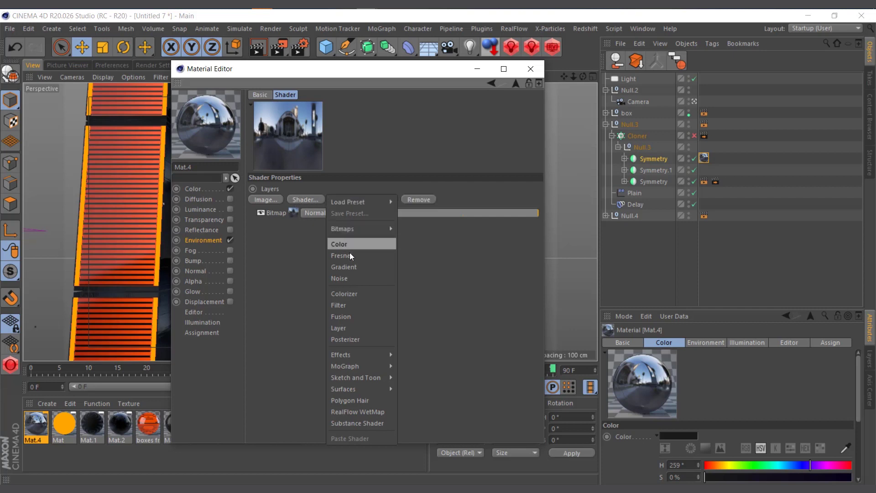
left_click(344, 256)
left_click(328, 213)
left_click(327, 242)
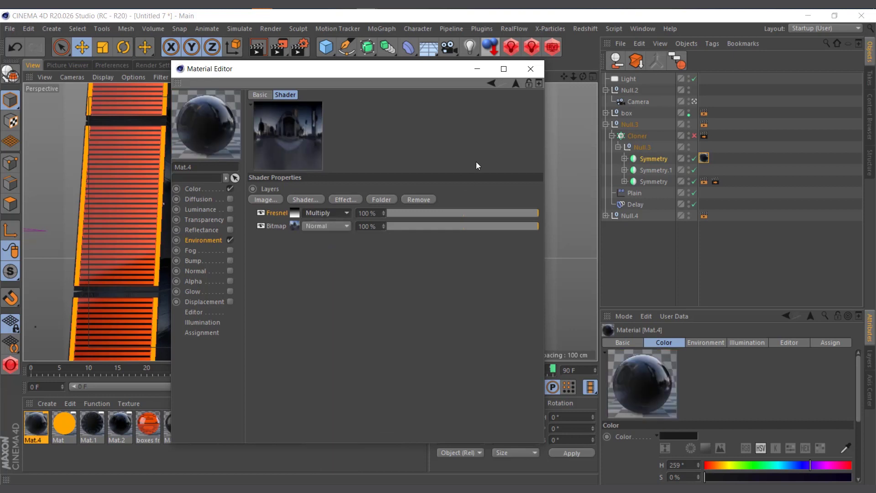
Set the environment texture tiling to 15 by 8 and brightness to 60%
left_click(515, 83)
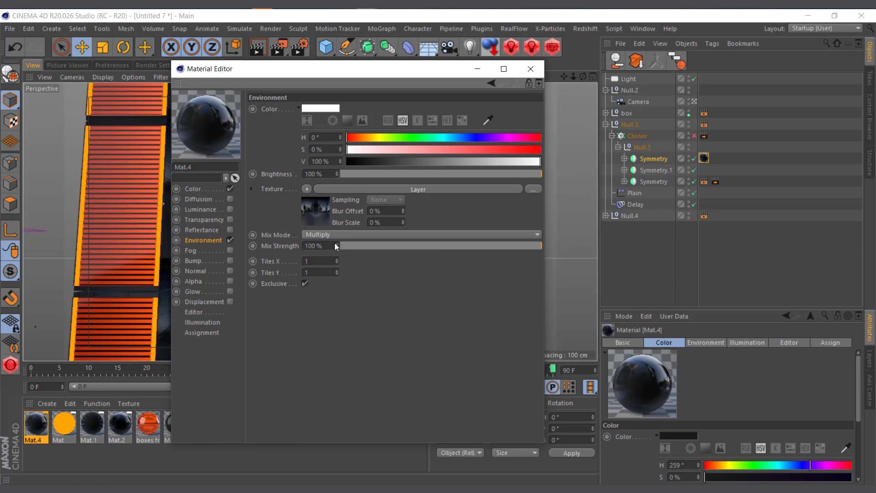
double_click(319, 261)
type("18")
key("Return")
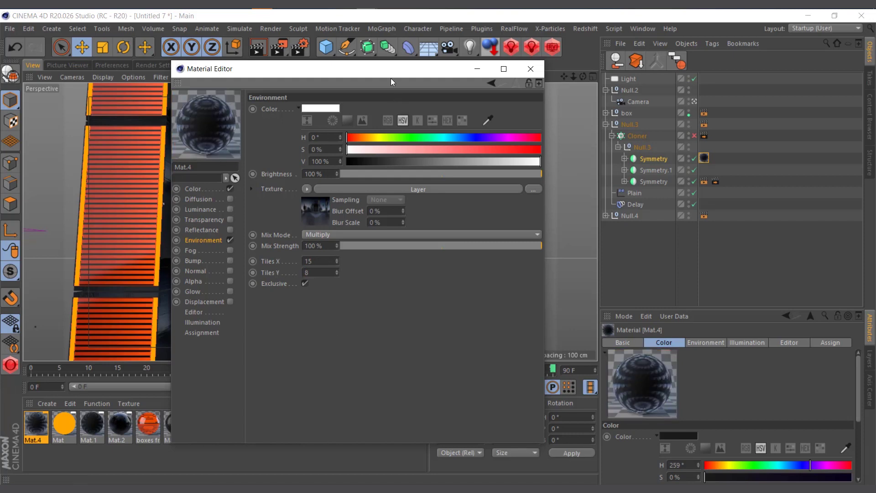
left_click_drag(390, 75, 657, 57)
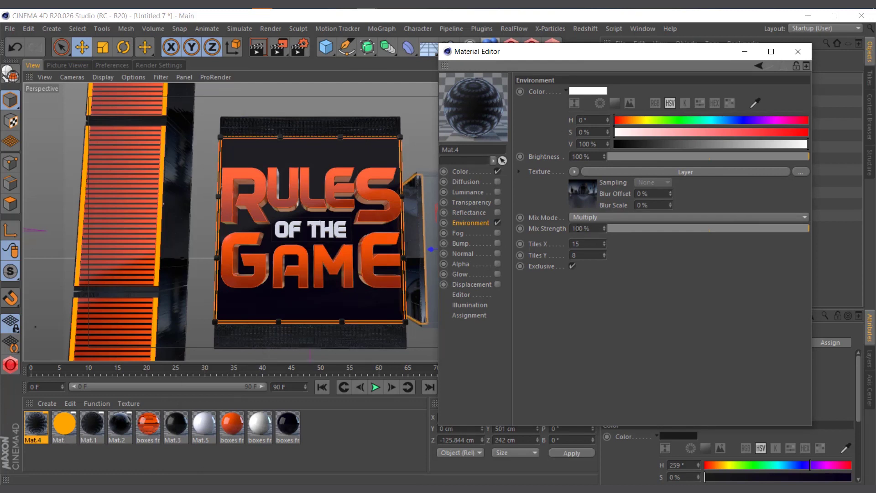
left_click(729, 157)
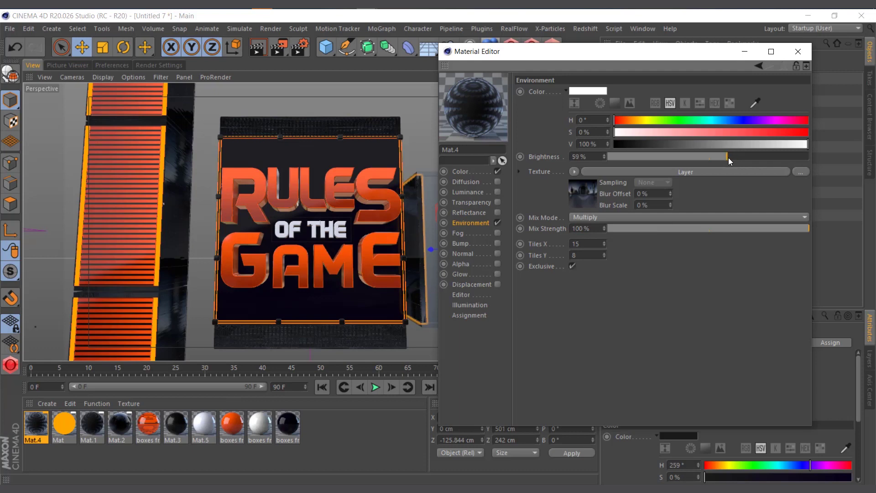
Switch to the editor view, orbit around the box and sign, and check Mat.1's settings
left_click(798, 52)
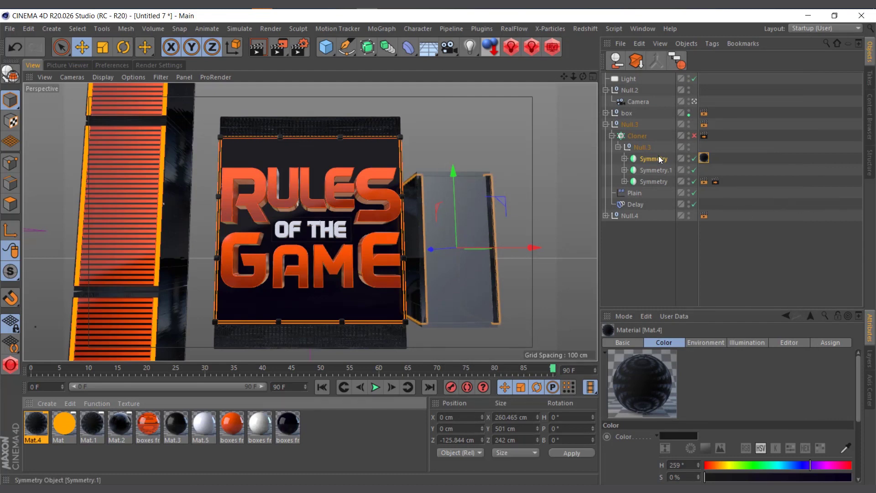
left_click(694, 102)
left_click(694, 101)
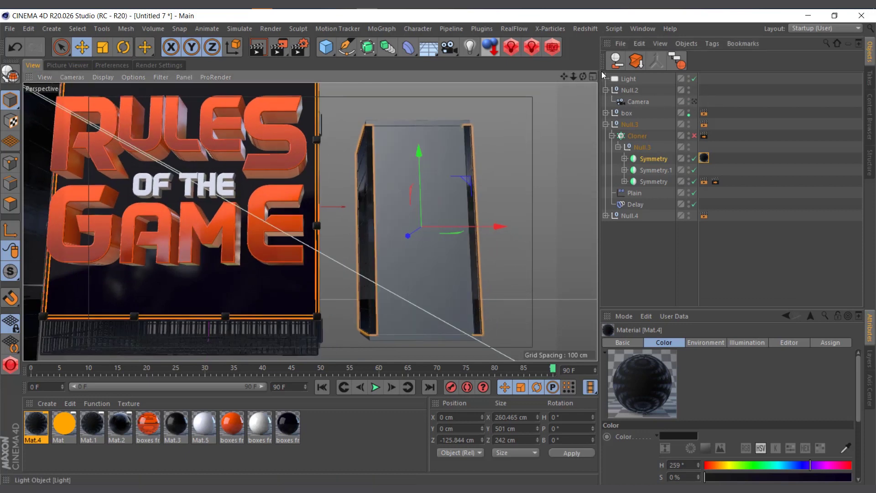
left_click_drag(583, 76, 506, 87)
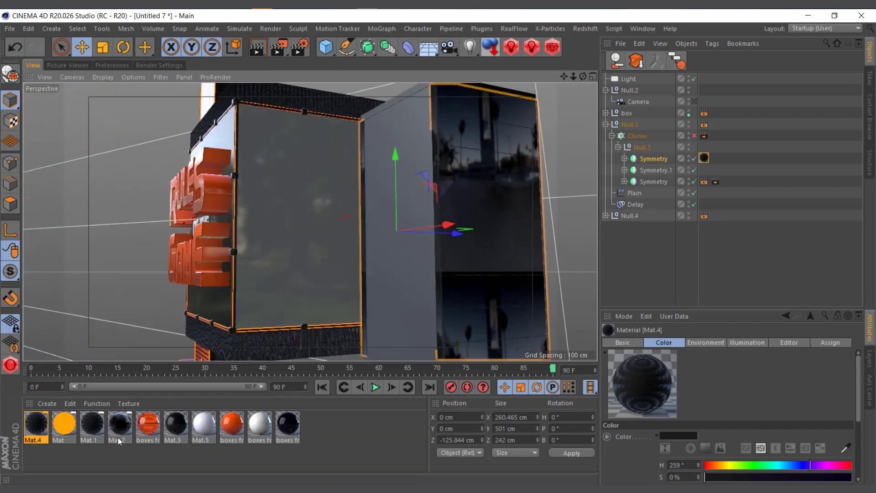
double_click(93, 426)
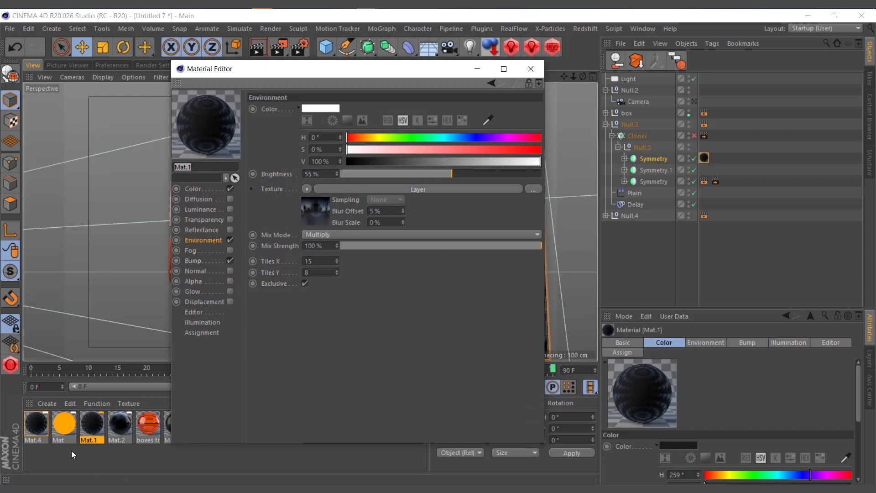
left_click(37, 425)
Set Mat.4's environment Blur Offset to 5% to match Mat.1
left_click(530, 73)
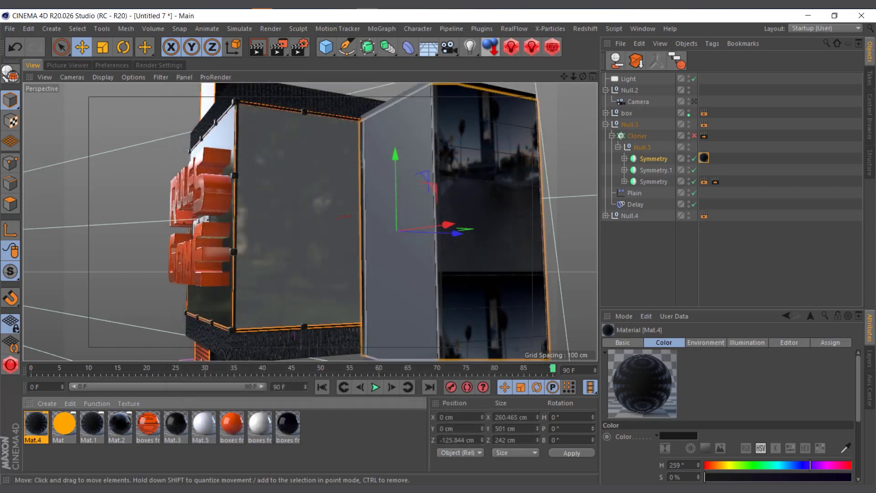
double_click(39, 425)
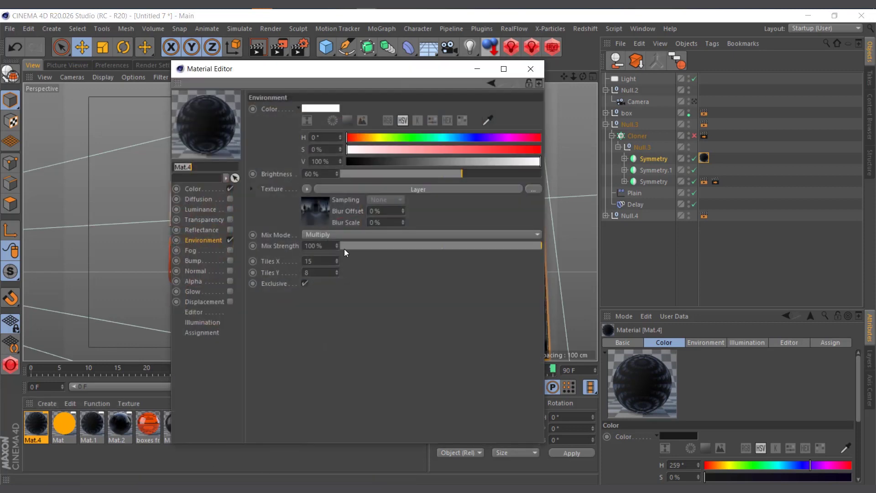
left_click(385, 211)
type("5")
key("Return")
left_click(88, 430)
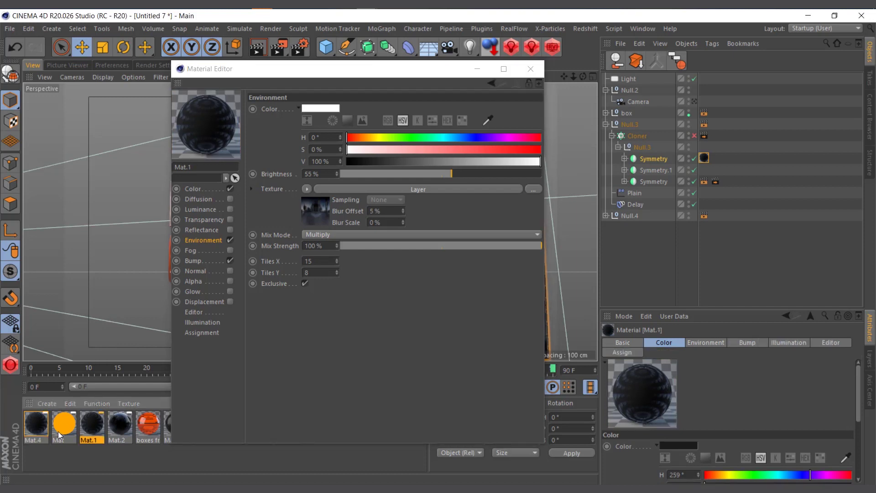
left_click(40, 424)
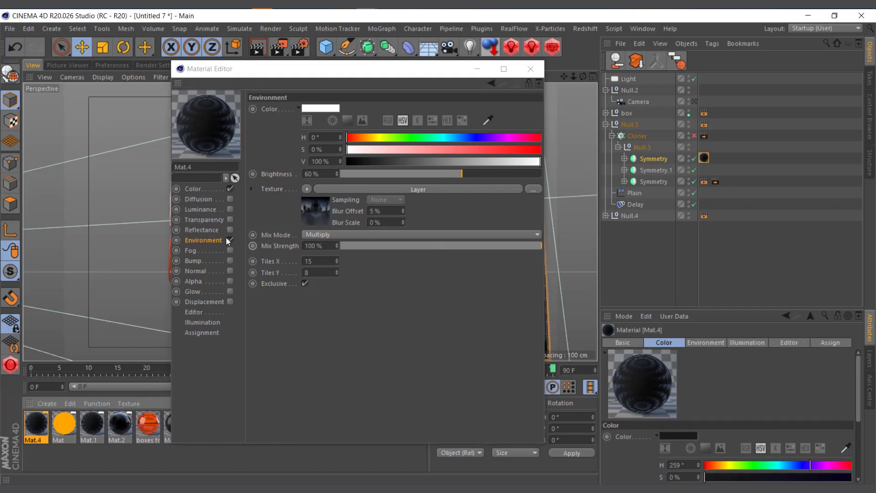
Enable Bump on Mat.4 with a Noise texture at 5% Global Scale
left_click(205, 242)
left_click(194, 261)
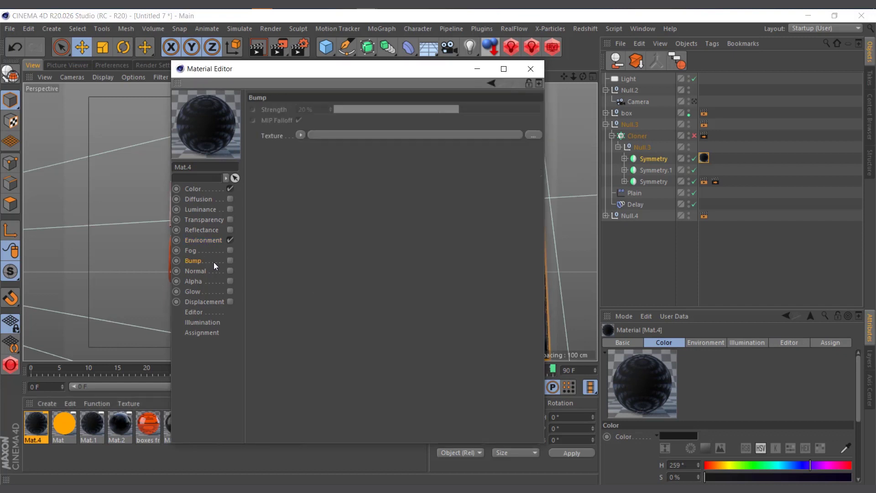
left_click(230, 260)
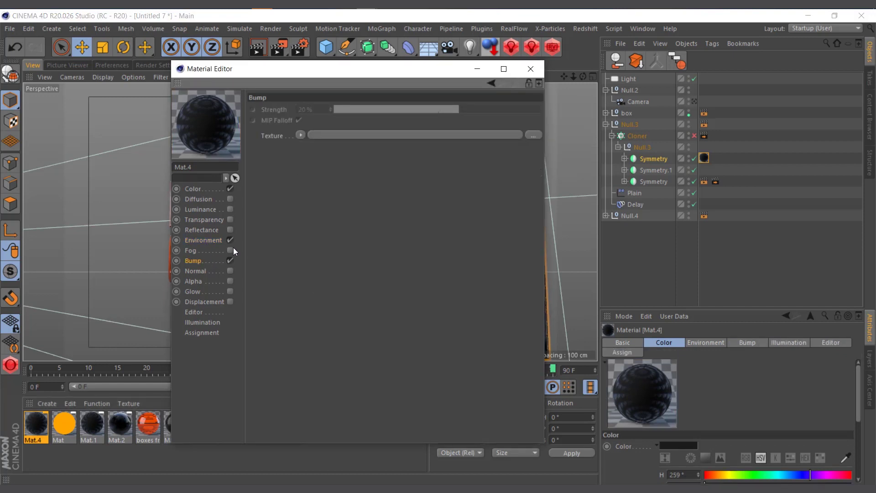
left_click(300, 135)
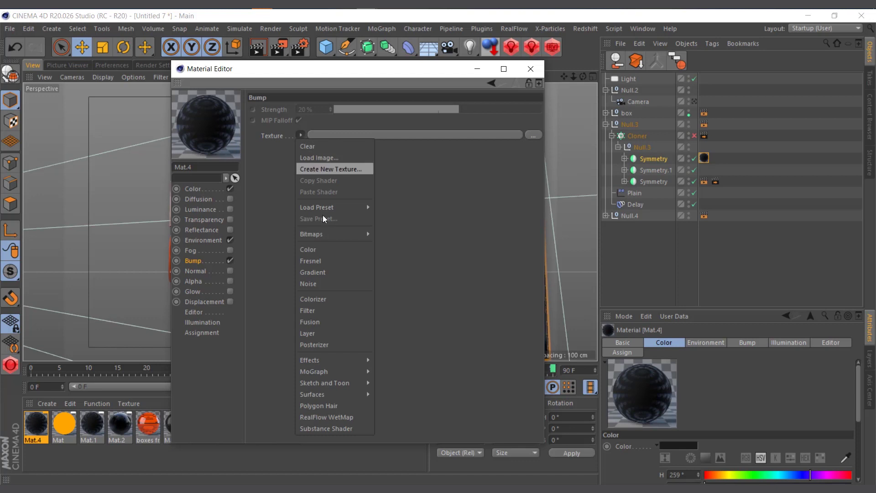
left_click(335, 287)
left_click(310, 168)
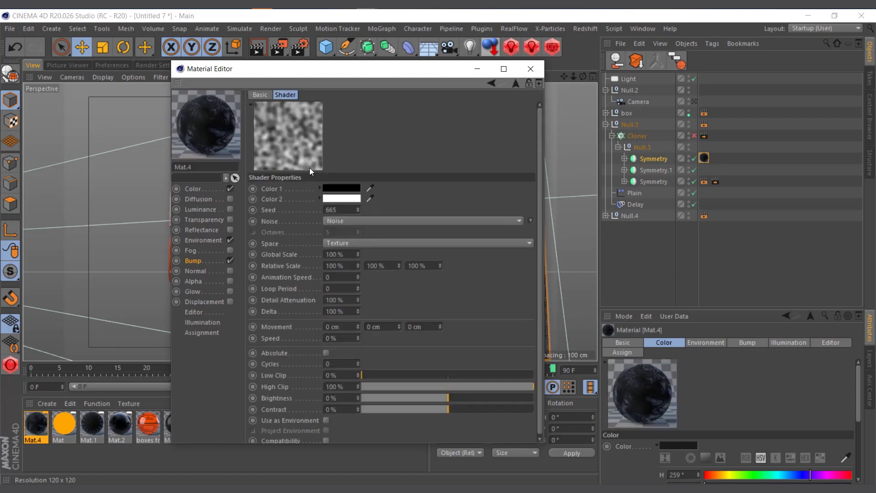
left_click_drag(347, 252, 242, 255)
type("5")
key("Return")
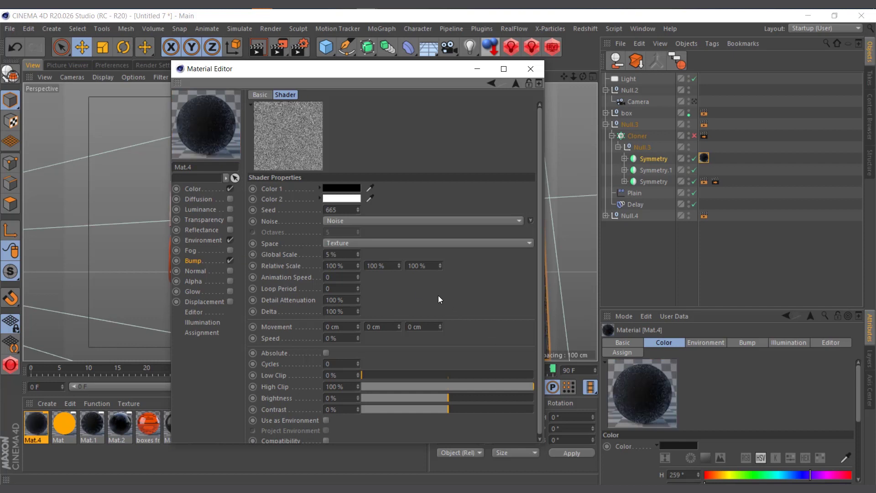
Set Mat.4's bump Strength to 0.5%
left_click(206, 260)
left_click(308, 109)
type("1")
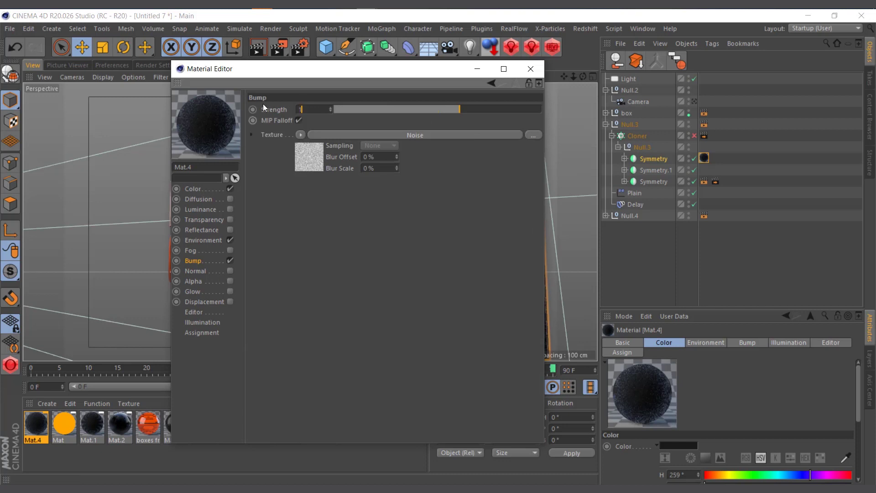
key("BackSpace")
type("0.5")
key("Return")
Close the Material Editor, render a quick preview, then view through the scene camera
left_click(530, 69)
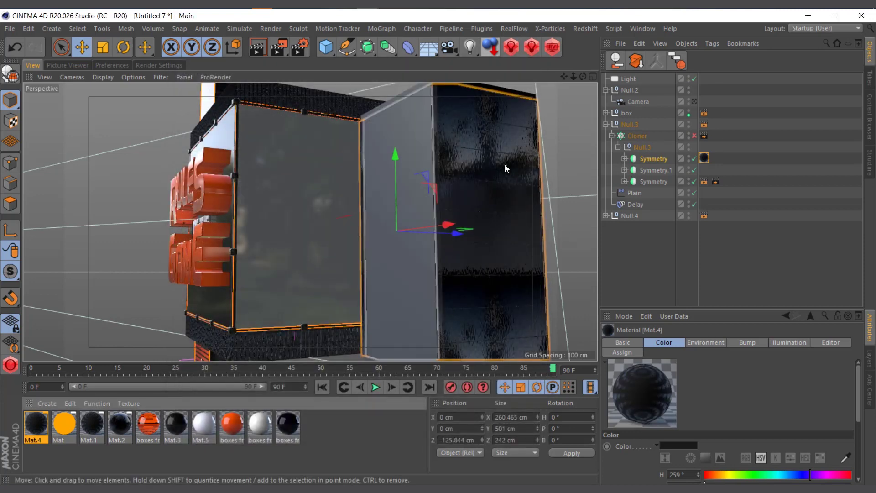
left_click(258, 50)
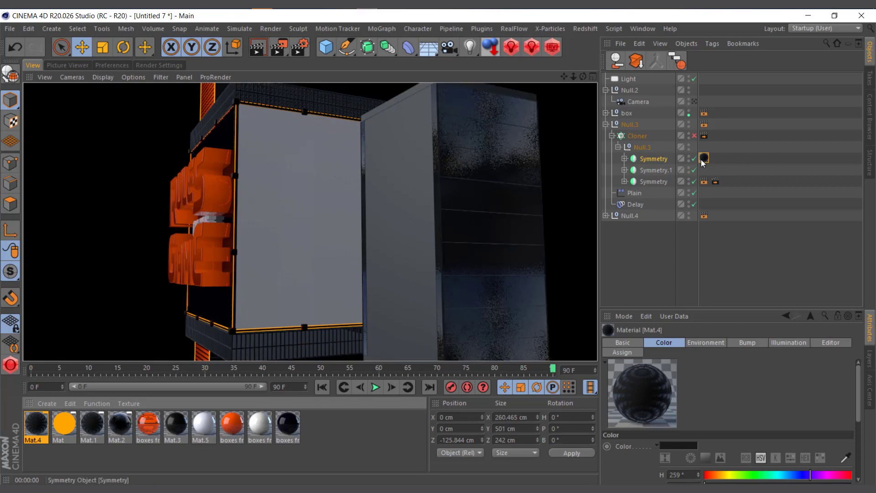
left_click(693, 100)
left_click(694, 101)
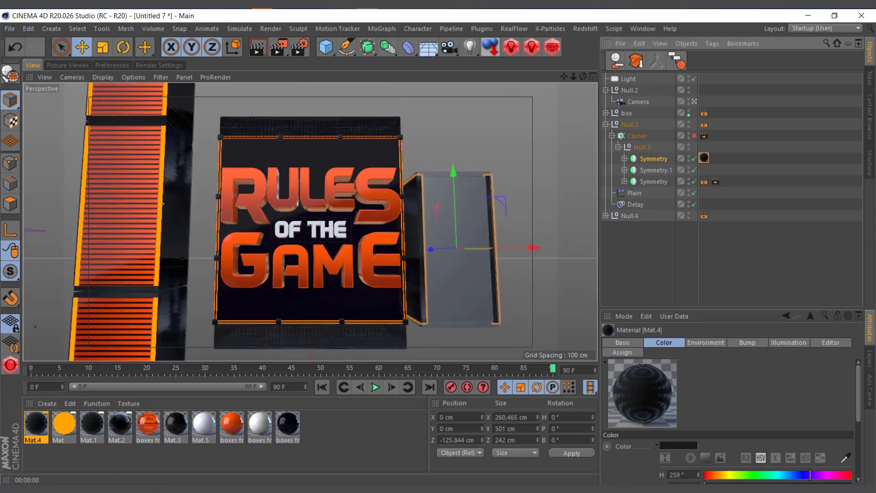
Inspect boxes front's layered stripe gradient, then undo a trial drop onto the Symmetry object
double_click(146, 426)
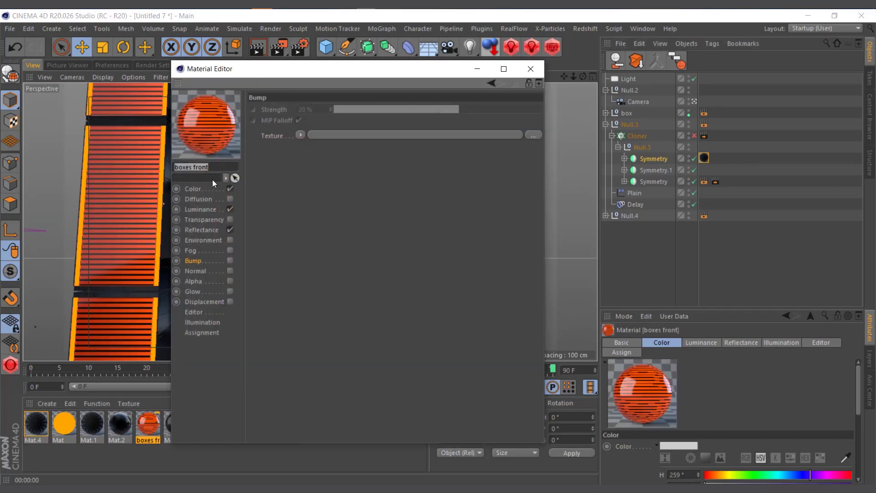
left_click(198, 190)
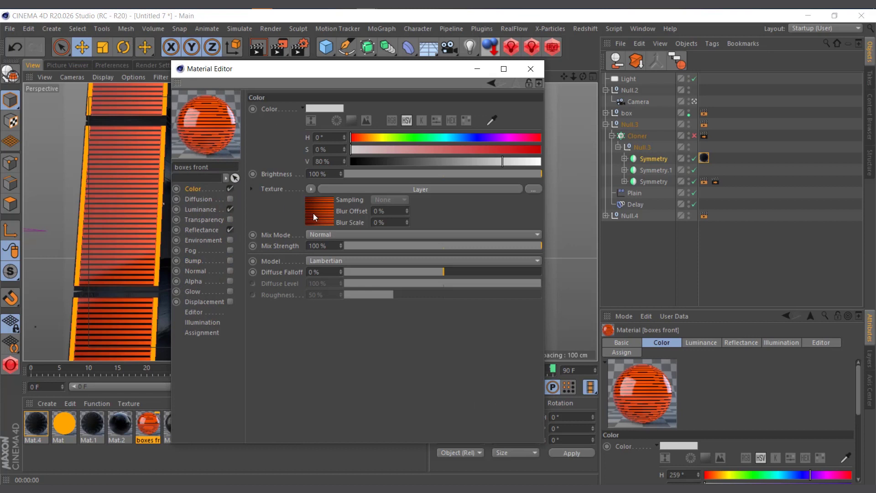
left_click(313, 212)
left_click(297, 227)
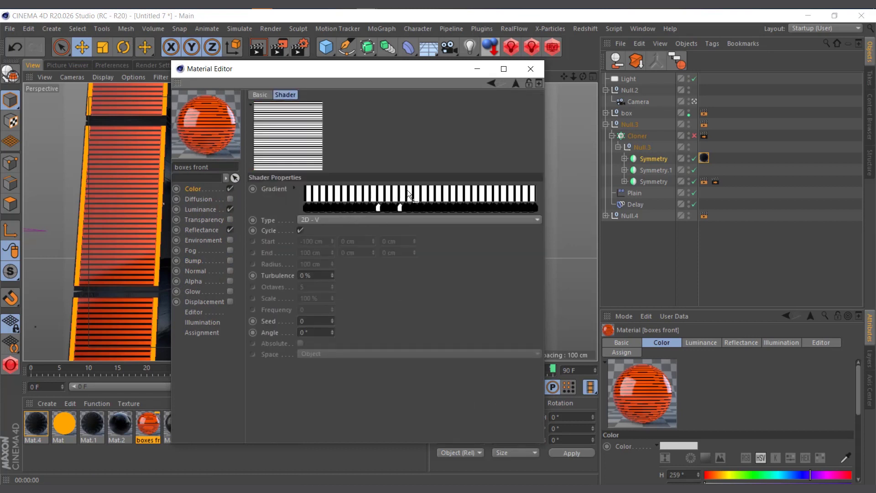
left_click(531, 69)
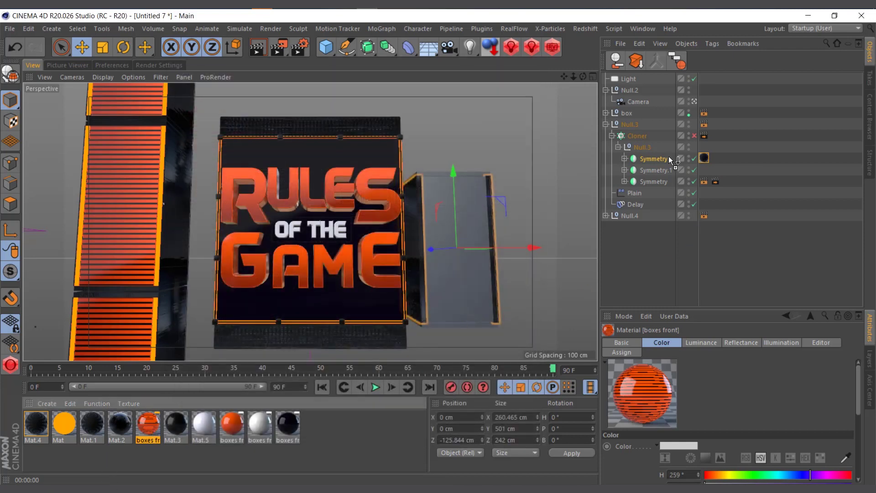
left_click_drag(668, 156, 665, 159)
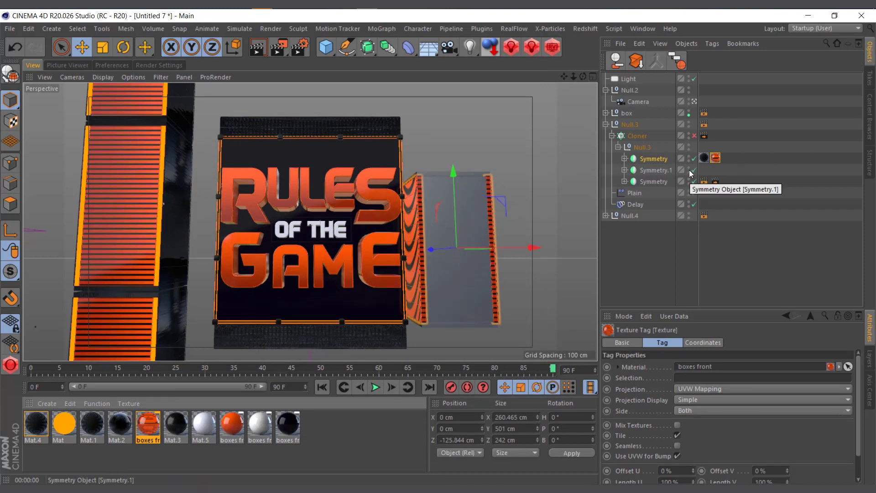
key("ctrl+z")
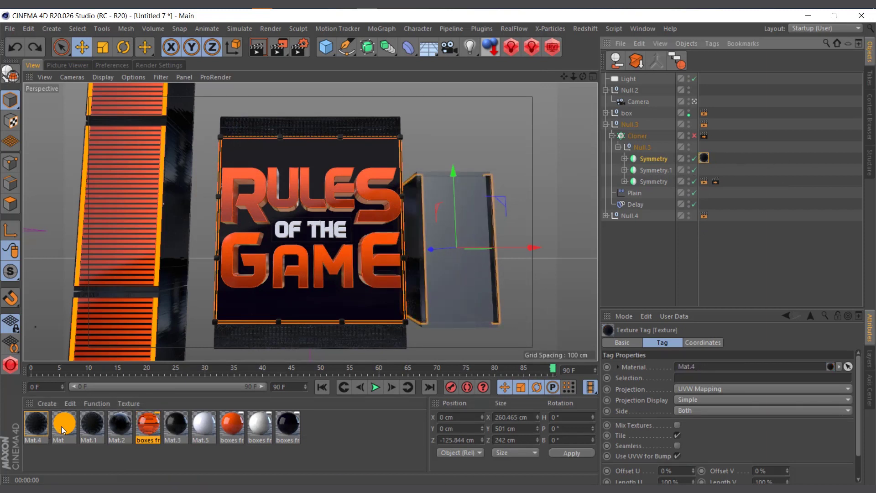
Create a new material Mat.6 with only the Luminance channel enabled
left_click(70, 436)
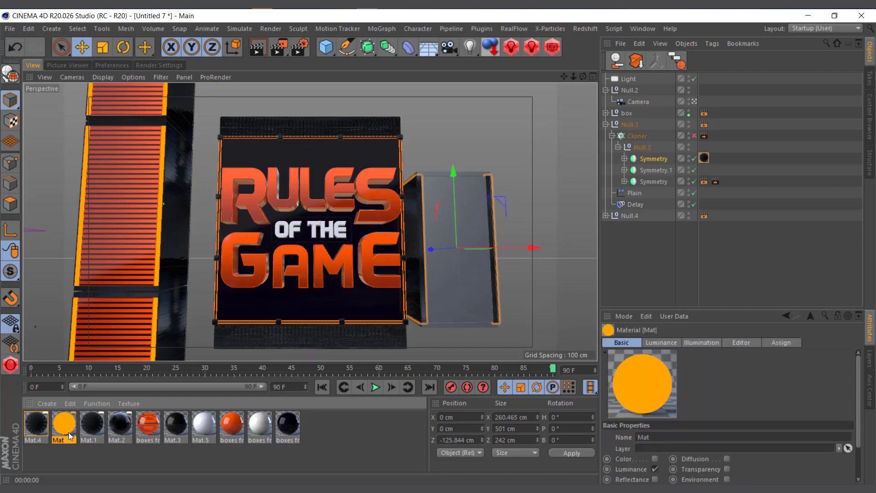
left_click(352, 439)
double_click(329, 439)
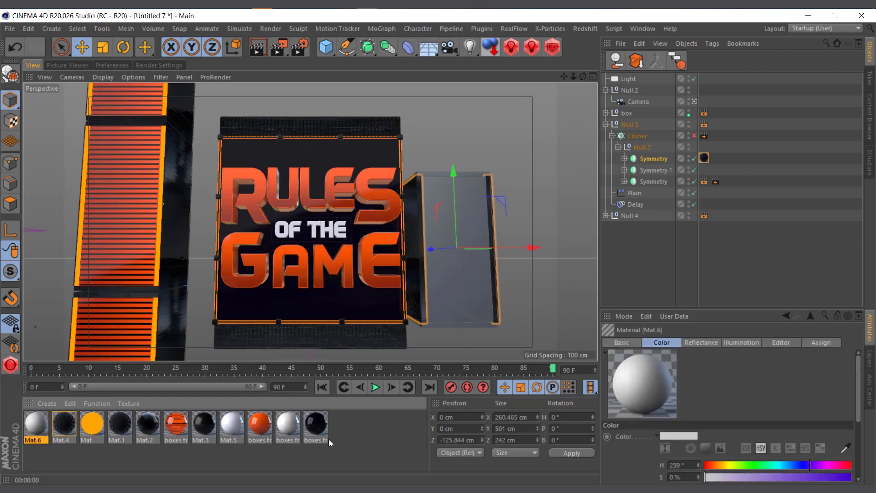
double_click(32, 427)
left_click(230, 209)
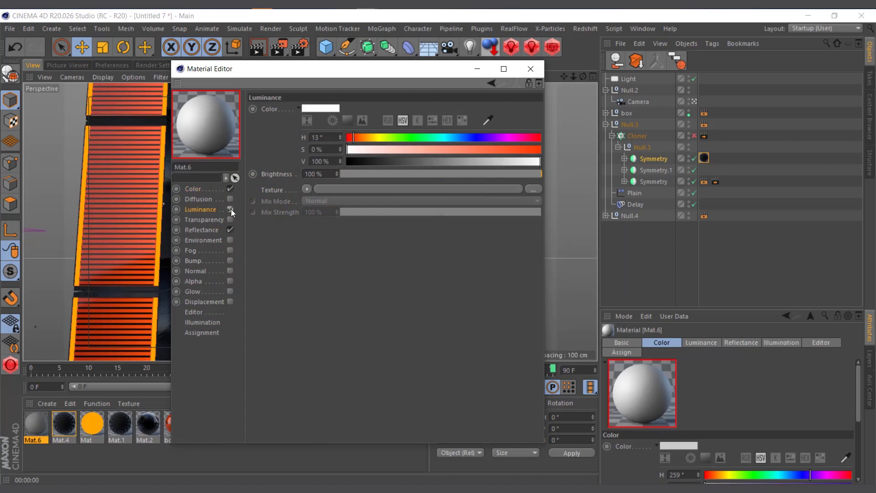
left_click(230, 229)
left_click(230, 189)
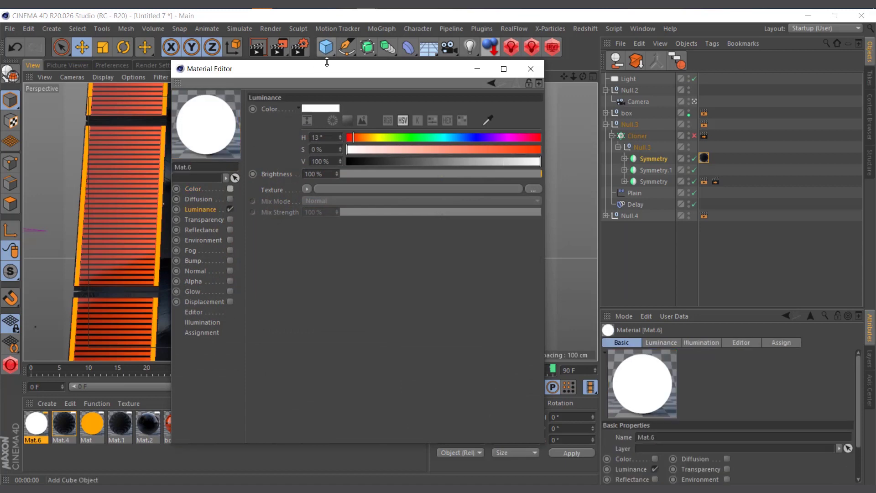
Set Mat.6's luminance colour to Mat's yellow-orange (H 39.059°) using the eyedropper
left_click_drag(321, 68, 601, 53)
left_click(601, 93)
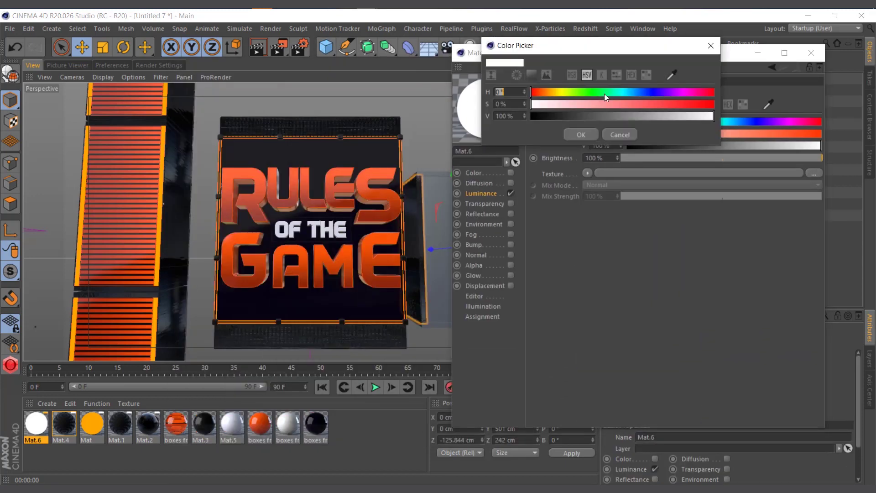
left_click(548, 92)
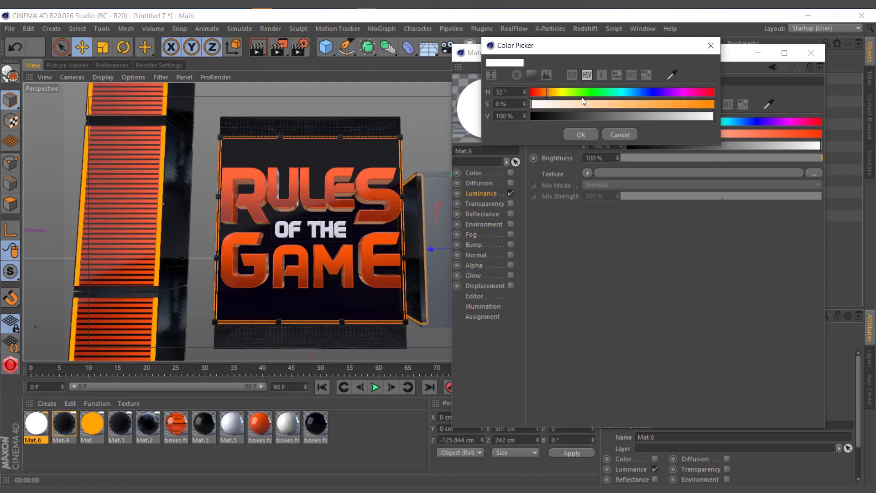
left_click_drag(584, 102, 729, 106)
left_click_drag(565, 92, 726, 110)
left_click(581, 133)
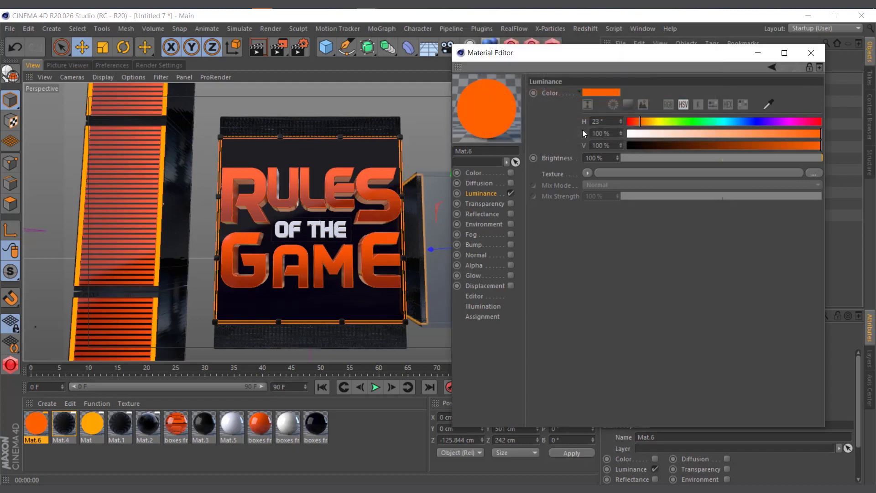
left_click(768, 104)
left_click(95, 422)
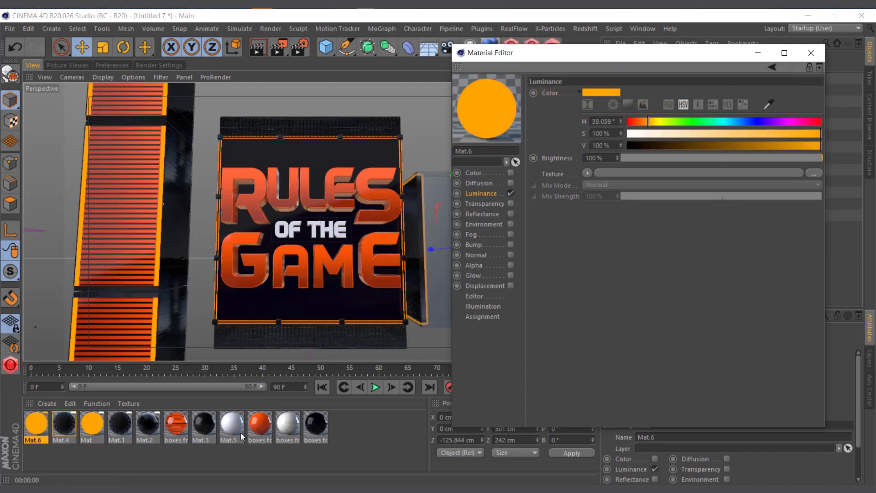
left_click(812, 53)
Apply Mat.6 to Symmetry with its texture tag restricted to selection C1
left_click_drag(32, 440, 645, 163)
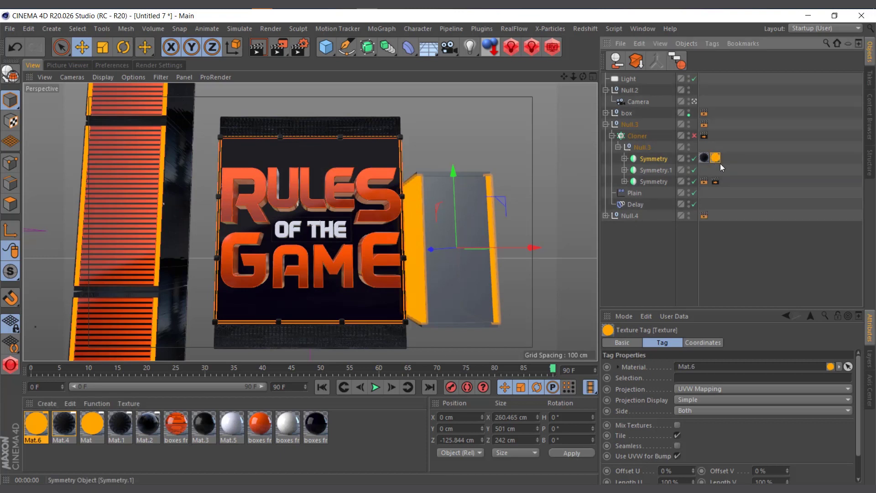
left_click(688, 378)
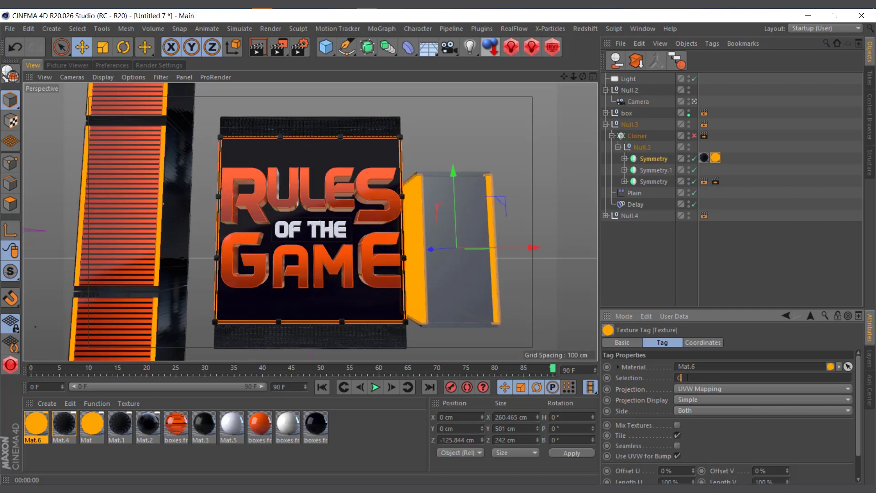
type("C1")
key("Return")
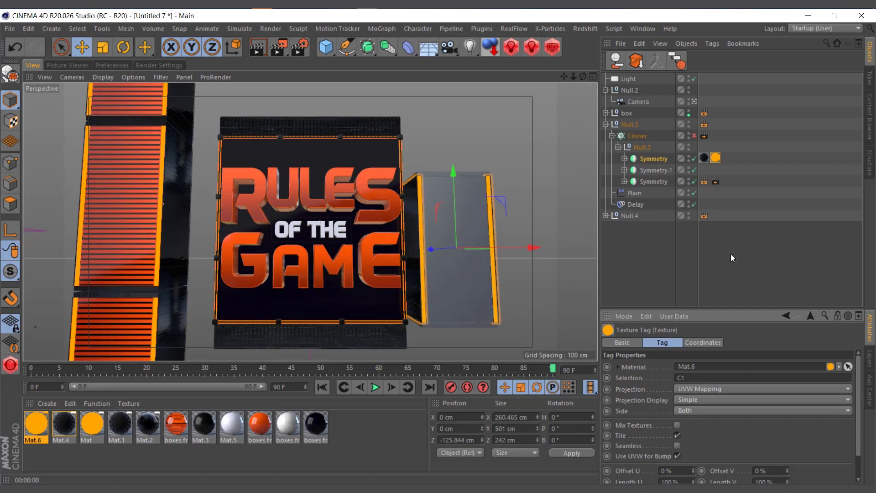
left_click(645, 273)
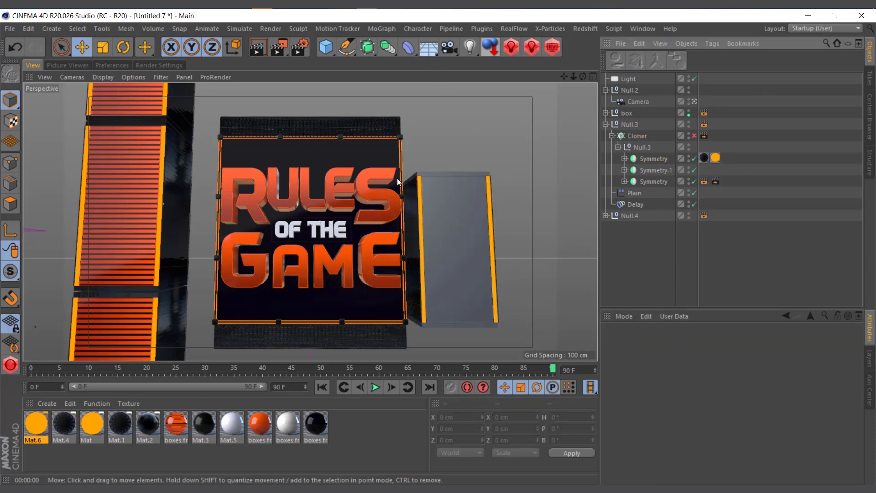
Enable the Cloner and apply Mat.4 to the right-hand Symmetry.1 pillar
left_click(692, 136)
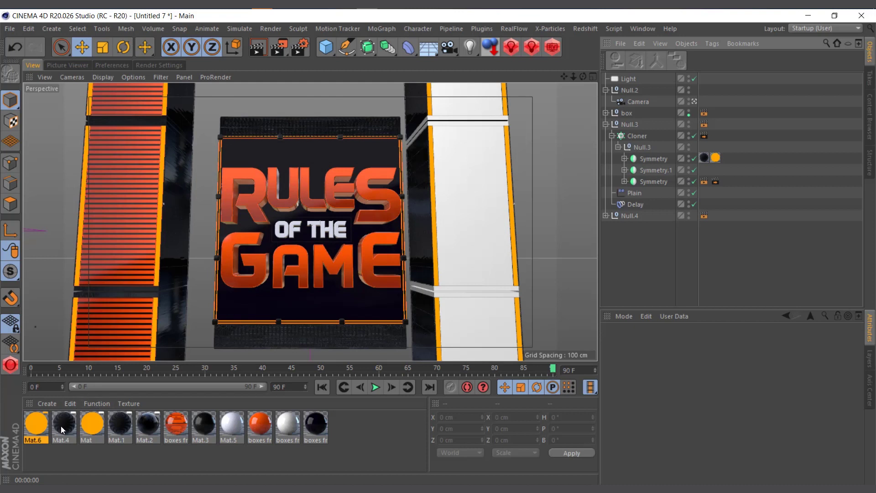
left_click(657, 173)
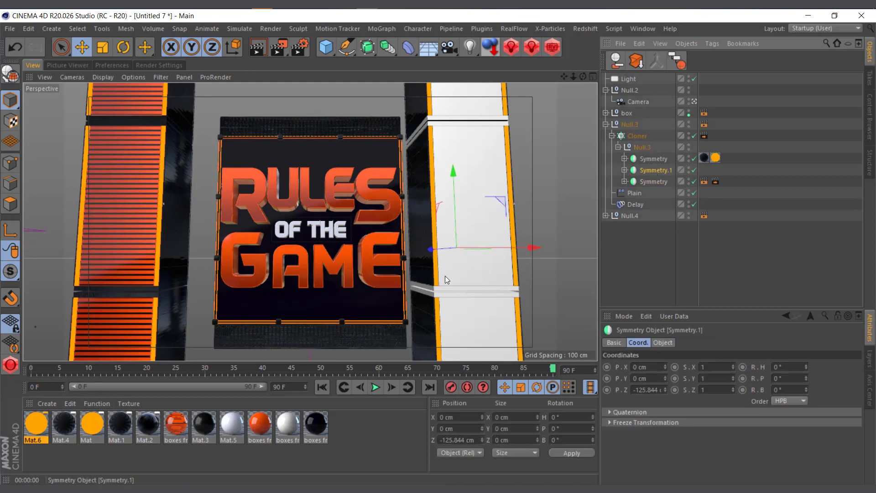
left_click_drag(68, 430, 655, 171)
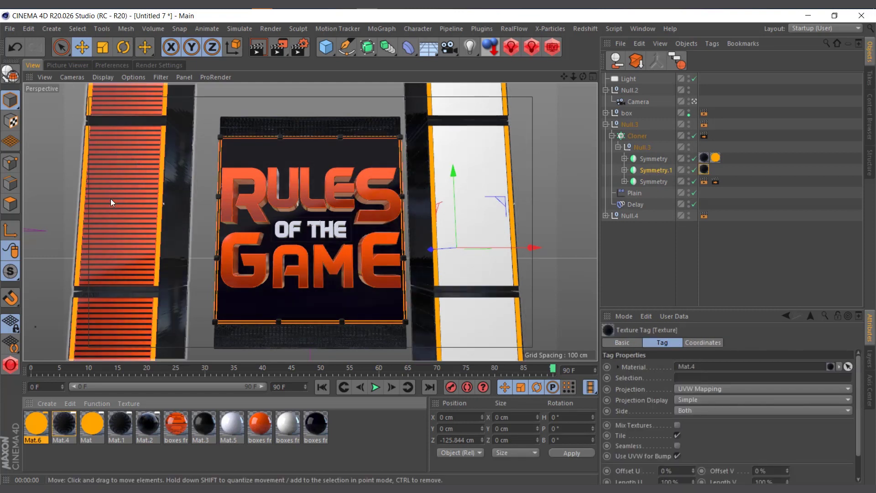
Apply the boxes front material to the lower Symmetry object and deselect all
left_click(176, 428)
left_click_drag(176, 429, 575, 251)
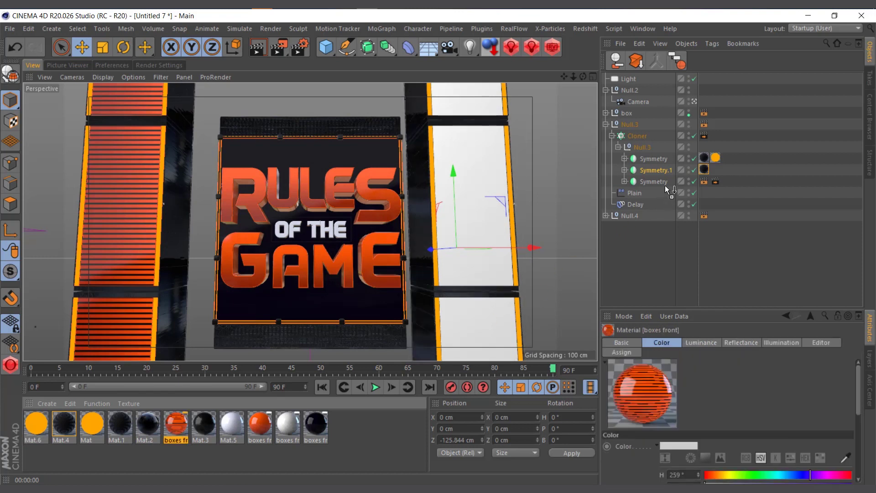
left_click_drag(665, 185, 660, 180)
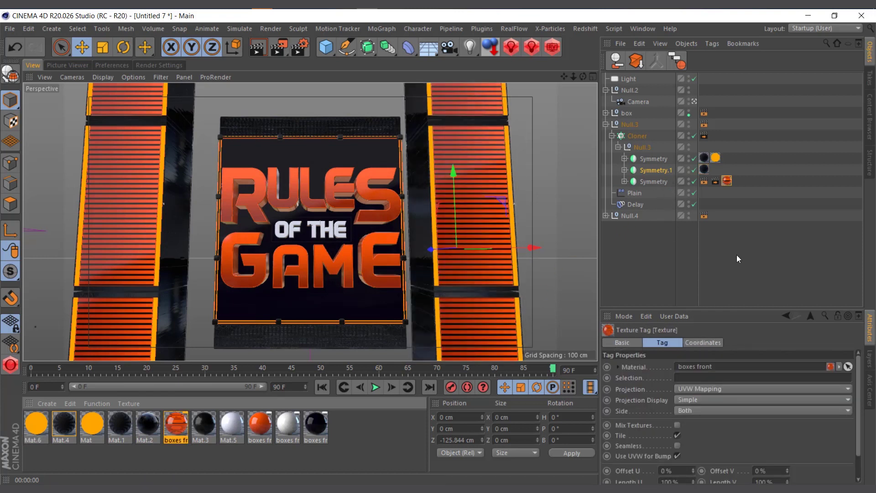
left_click(644, 259)
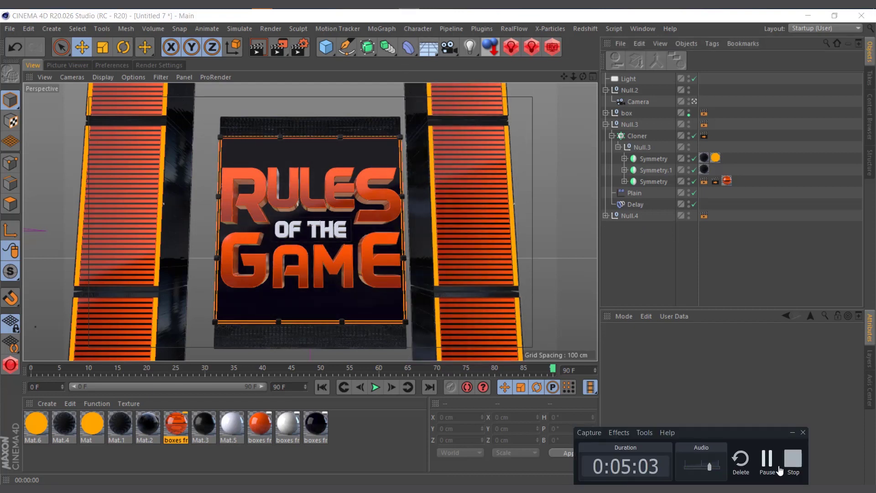
Select the NEW 3_refl and NEW 3_depth layers and briefly preview the depth pass
left_click(793, 458)
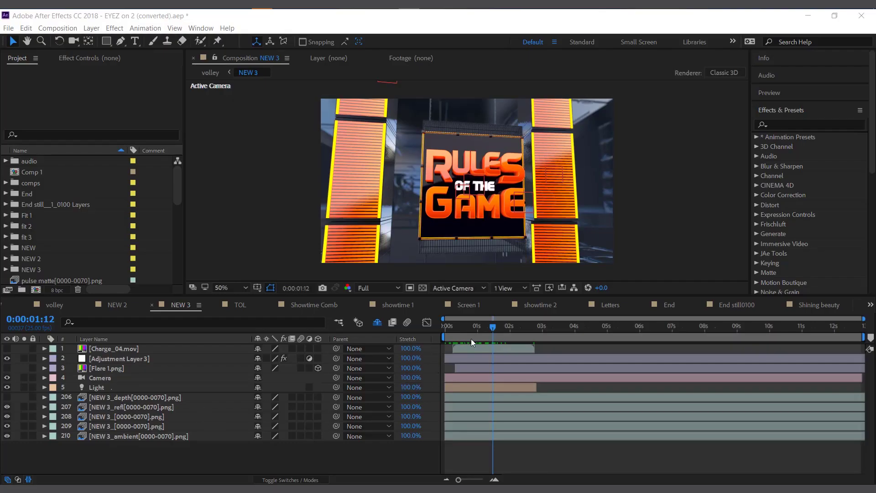
left_click(111, 407)
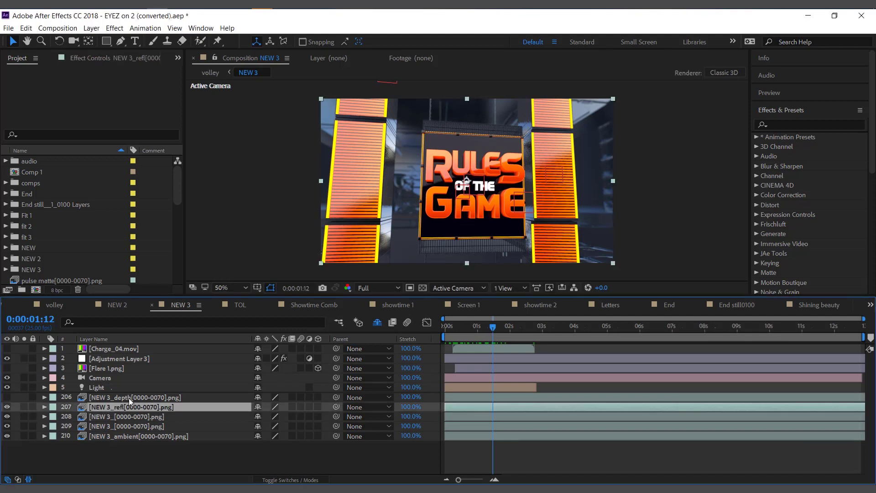
left_click(129, 398)
left_click(7, 396)
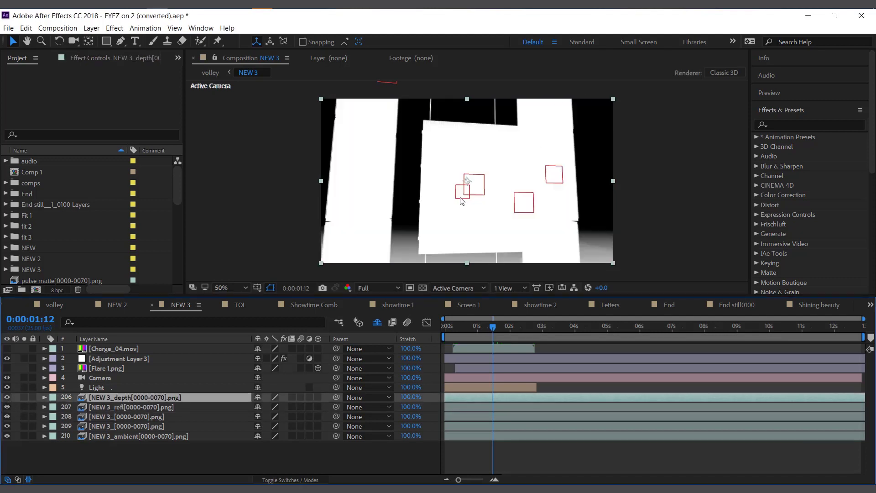
left_click(6, 399)
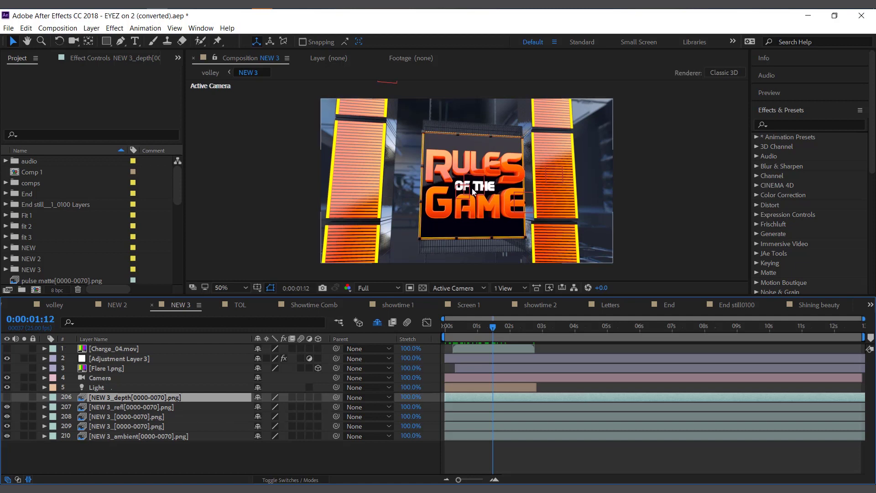
Toggle layer 208's visibility to compare, then show the layers' blend Mode column
left_click(121, 416)
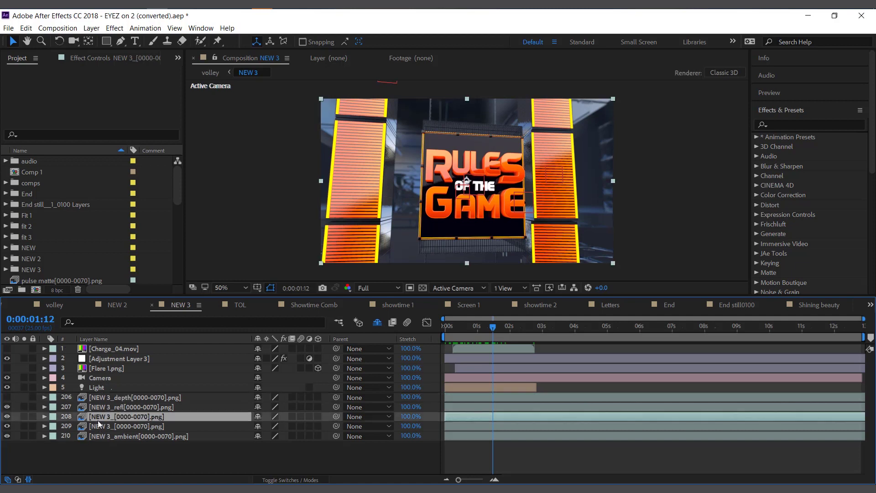
left_click(7, 416)
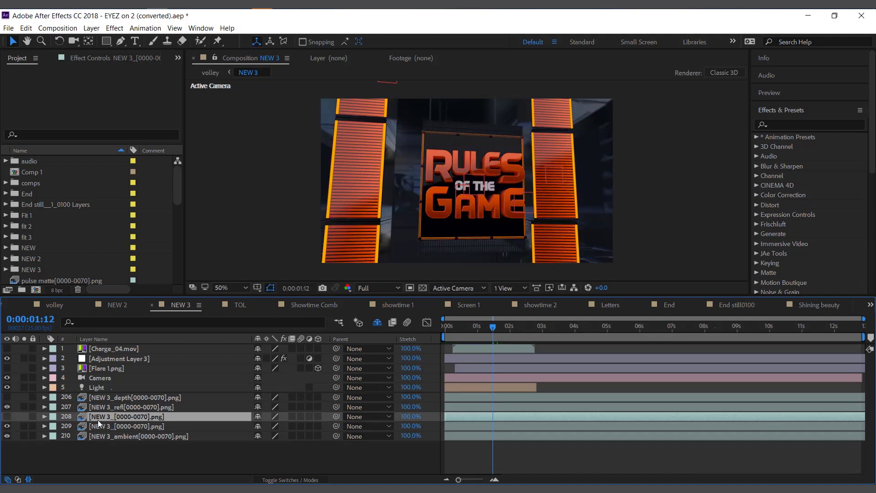
left_click(7, 416)
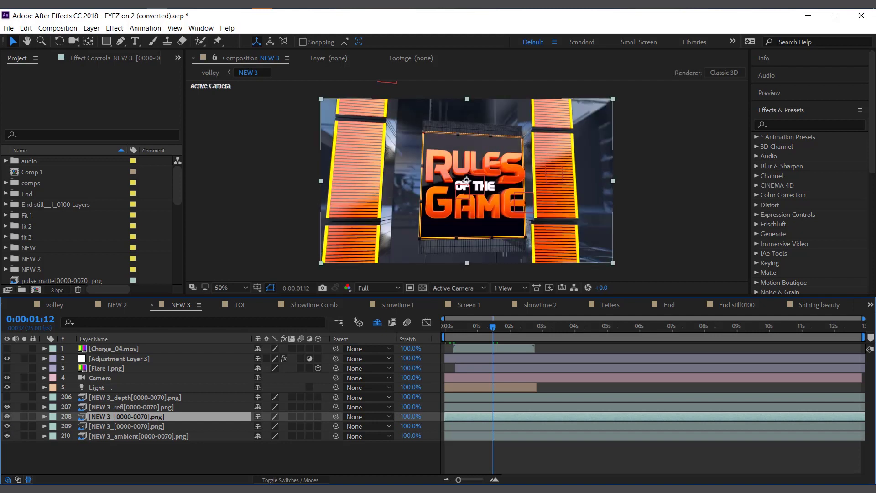
left_click(297, 479)
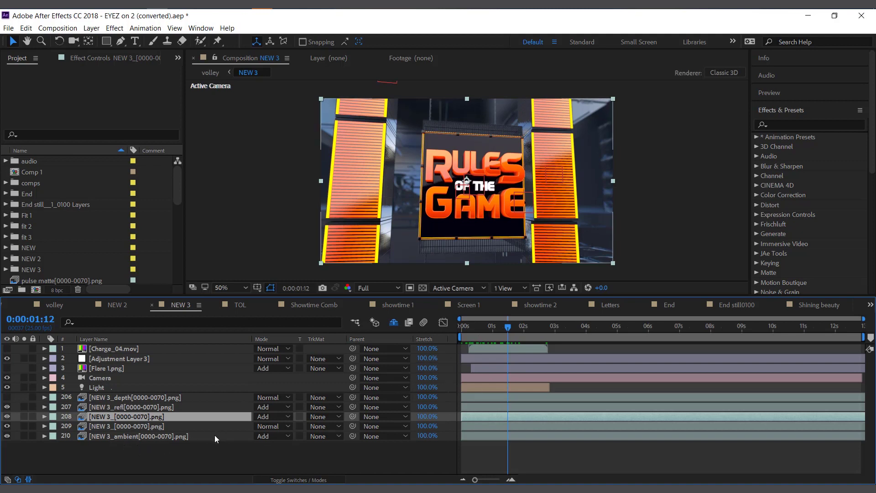
Select the Flare 1.png and Charge_04.mov layers, scrub NEW 3 from 0:00:01:08 to 0:00:01:19, then open the parent volley comp
left_click(115, 368)
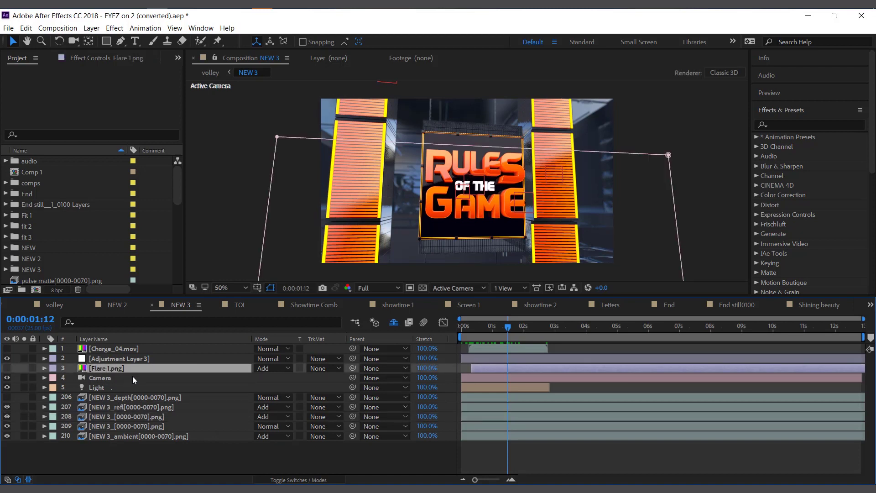
left_click(108, 348)
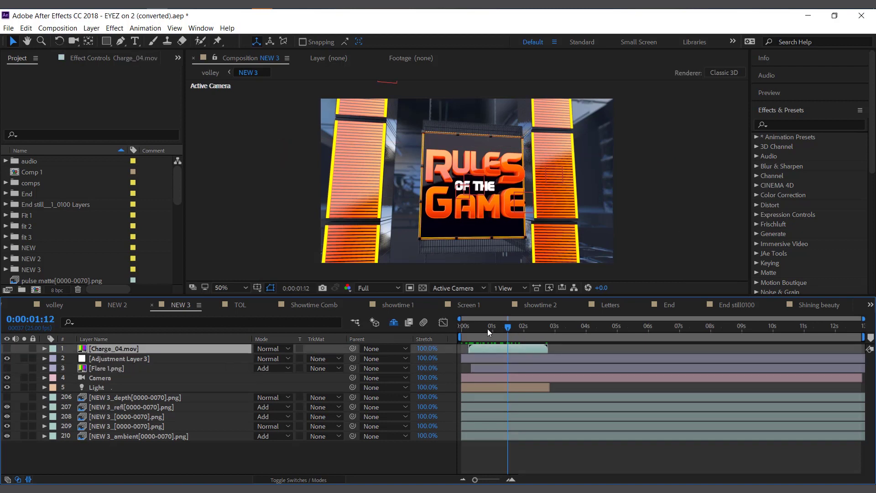
left_click_drag(487, 329, 504, 329)
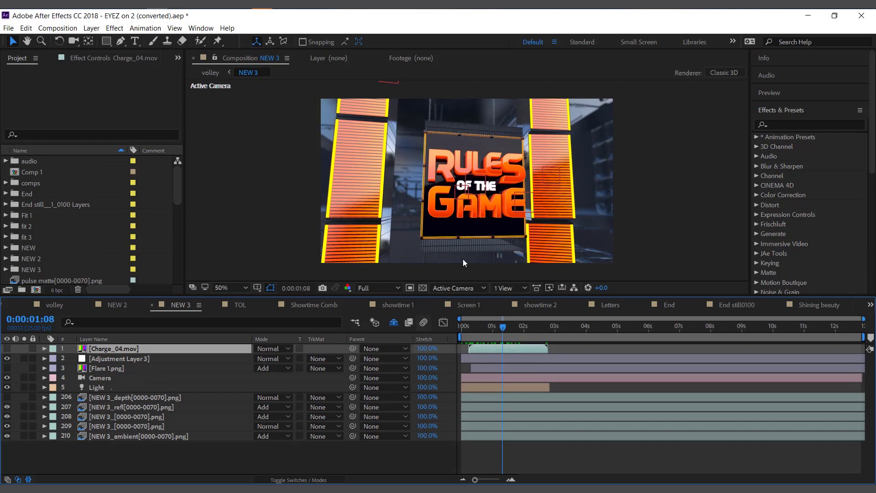
left_click_drag(502, 326, 518, 329)
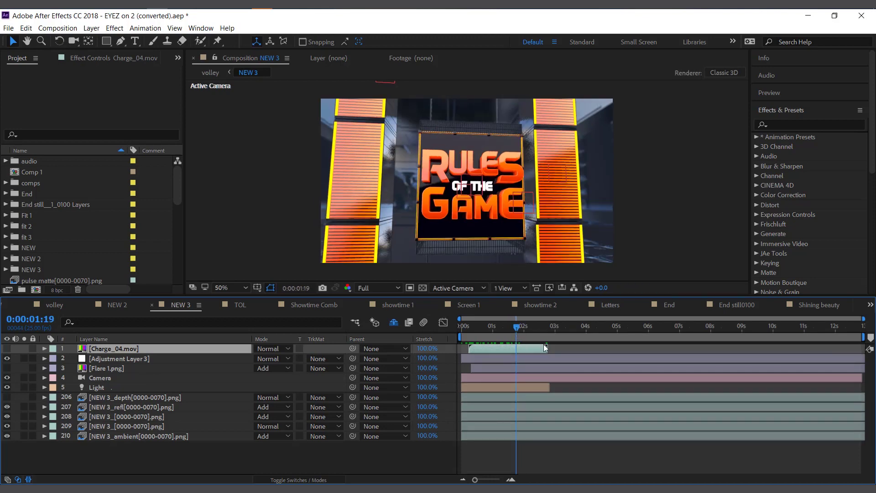
key("Tab")
left_click(518, 362)
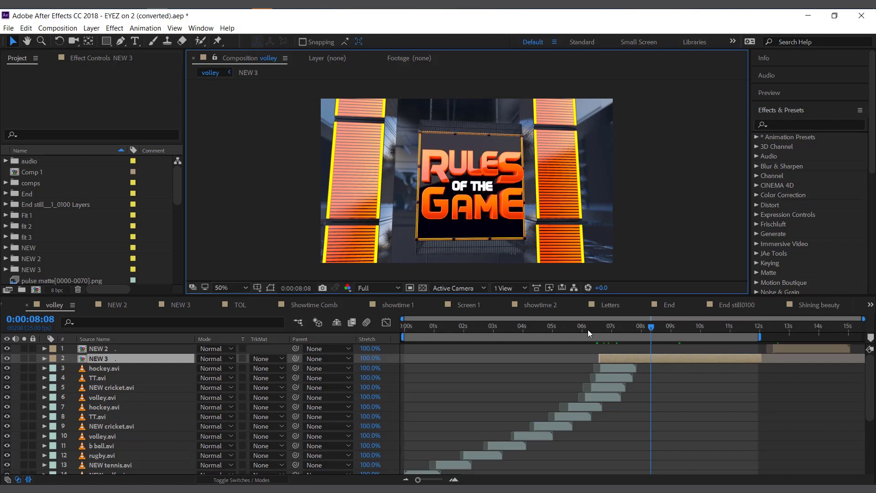
left_click_drag(588, 329, 582, 330)
key("period")
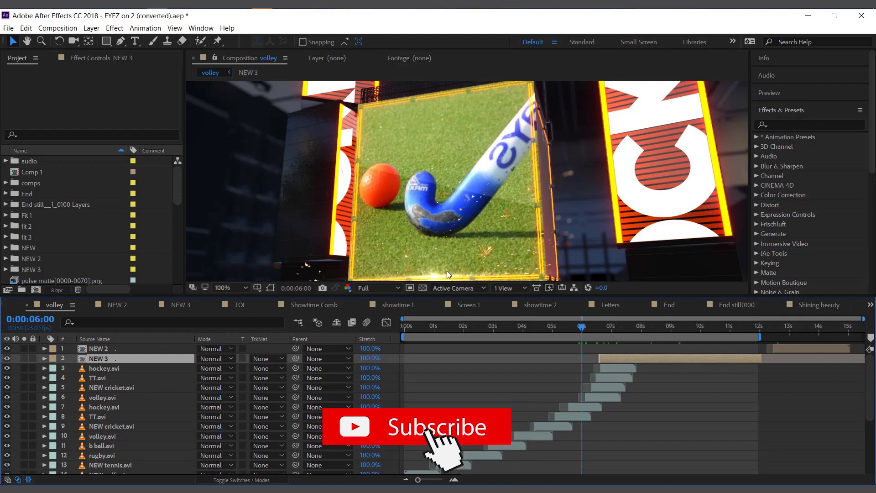
left_click(554, 328)
left_click_drag(554, 327, 462, 373)
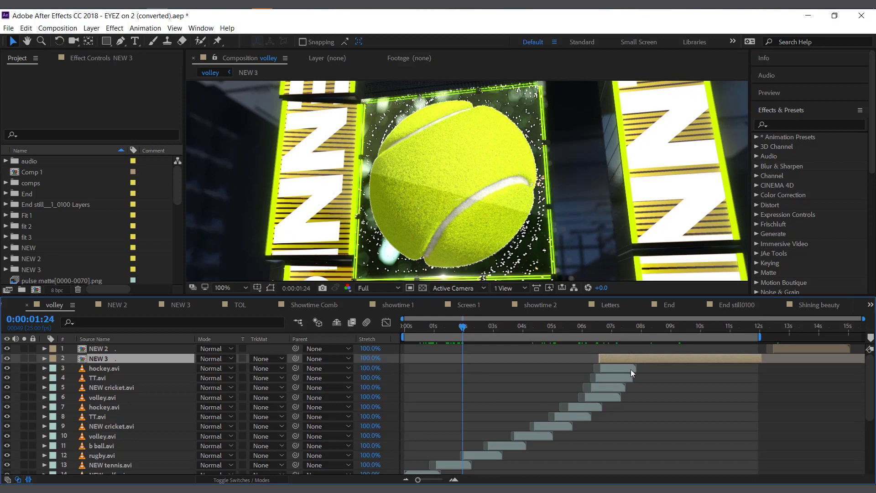
left_click_drag(640, 327, 651, 327)
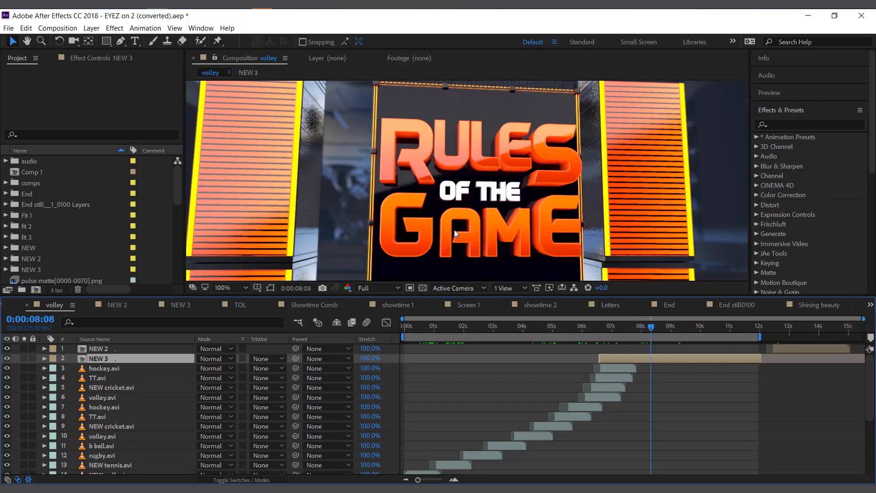
scroll(445, 225, "down", 2)
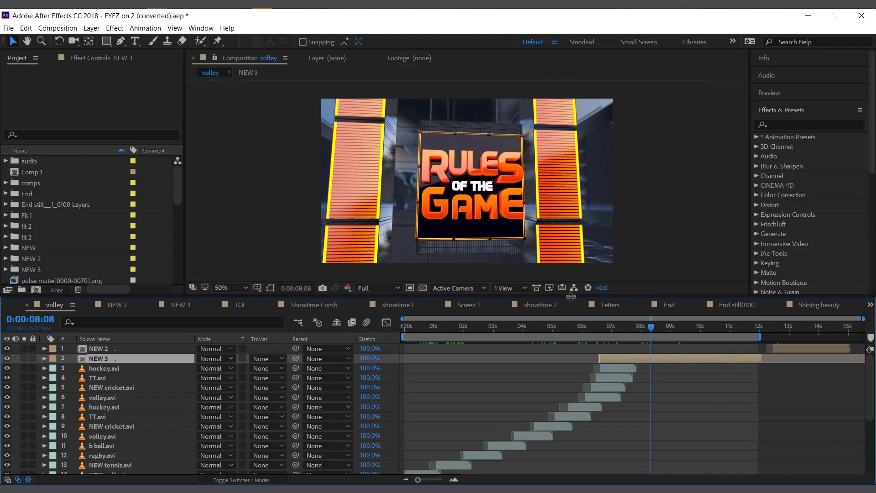